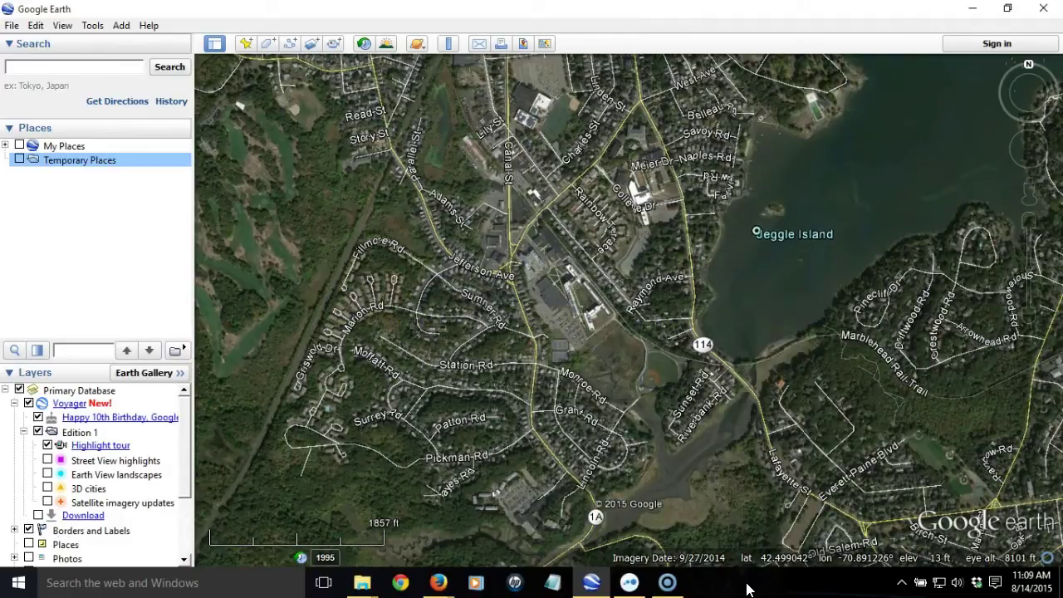
# Step: Open Tour Example.kmz from the Desktop and expand its contents in the places list
pyautogui.click(13, 26)
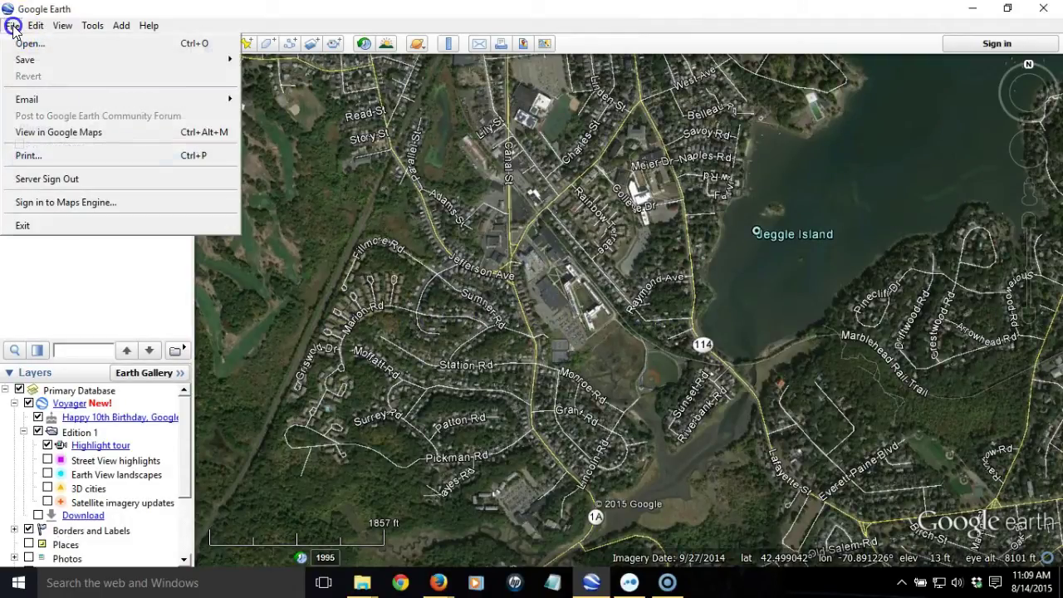
pyautogui.click(32, 43)
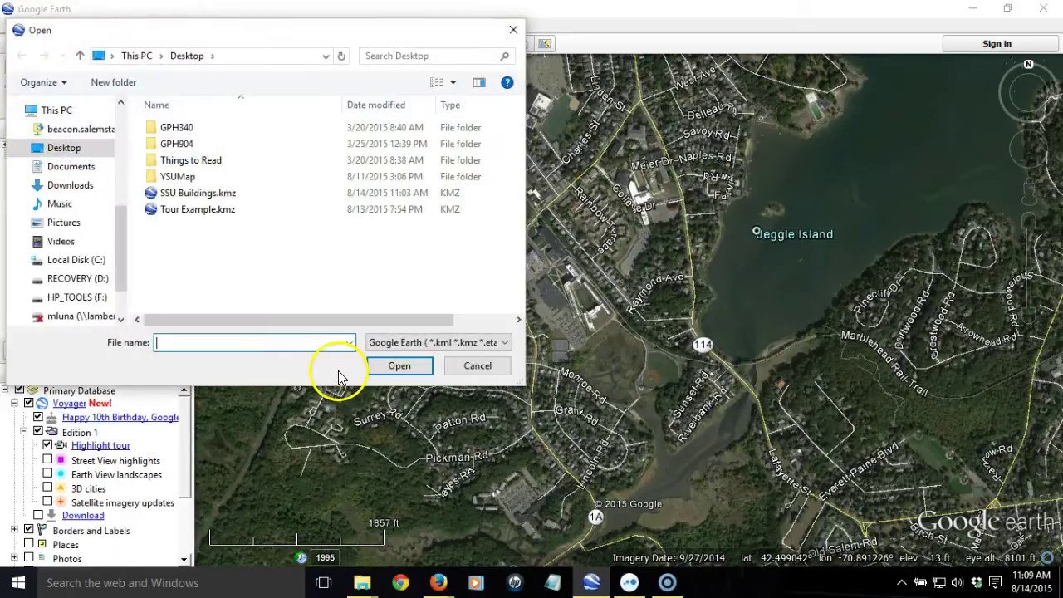
pyautogui.click(199, 209)
pyautogui.click(400, 365)
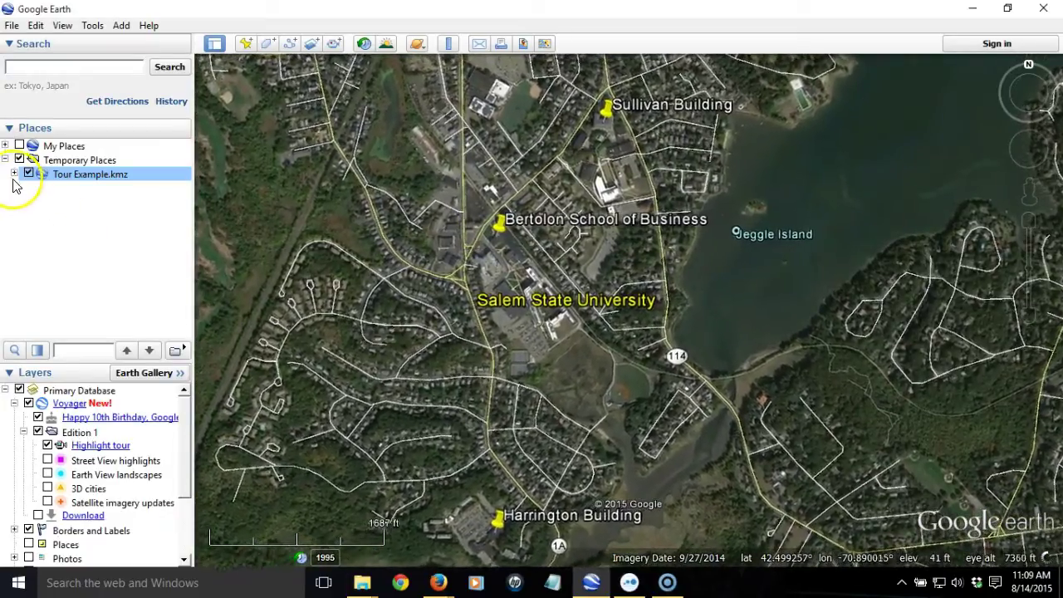
pyautogui.click(13, 174)
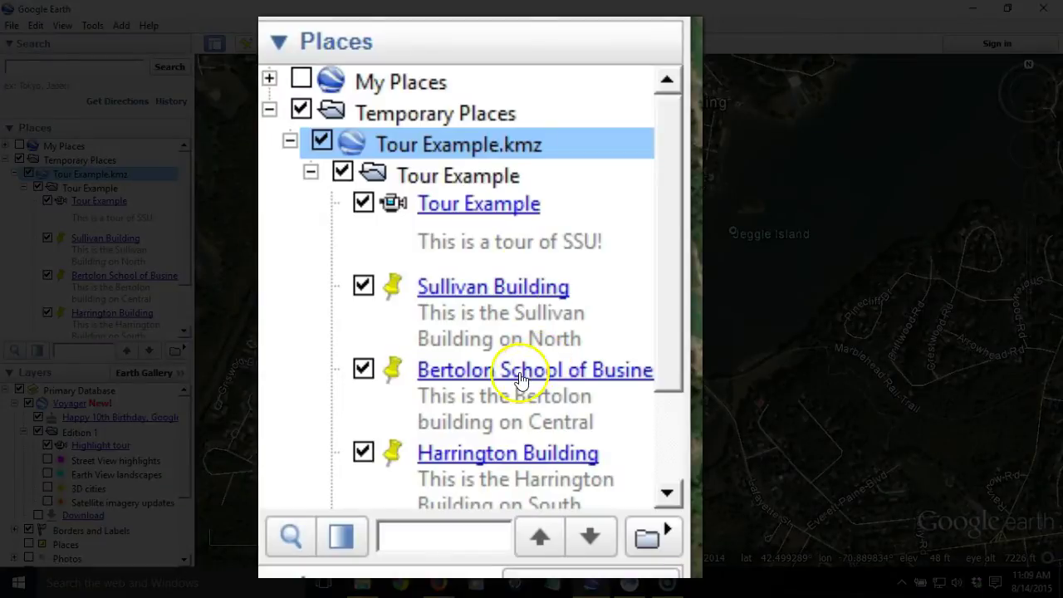
# Step: Select the Tour Example tour in the opened file and play it
pyautogui.click(82, 218)
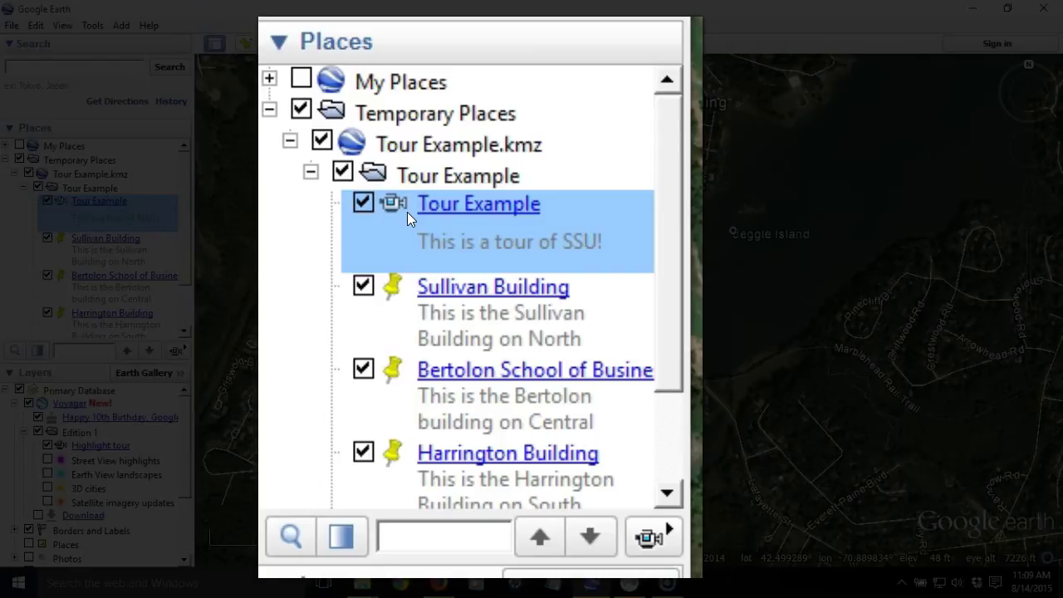
pyautogui.click(573, 234)
pyautogui.click(664, 538)
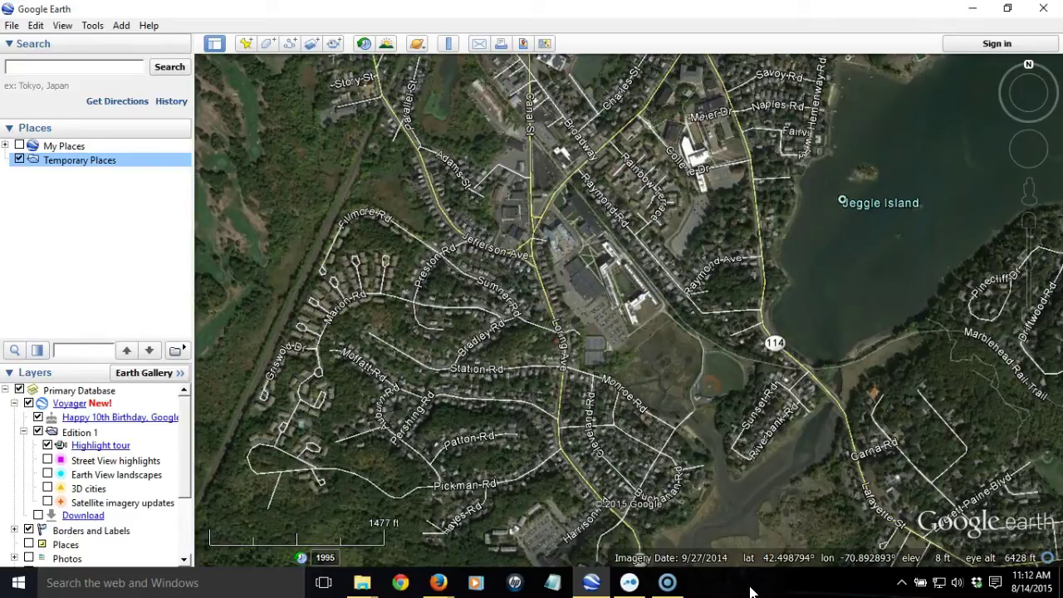
# Step: Add a new folder named SSU Tour under Temporary Places
pyautogui.rightClick(88, 157)
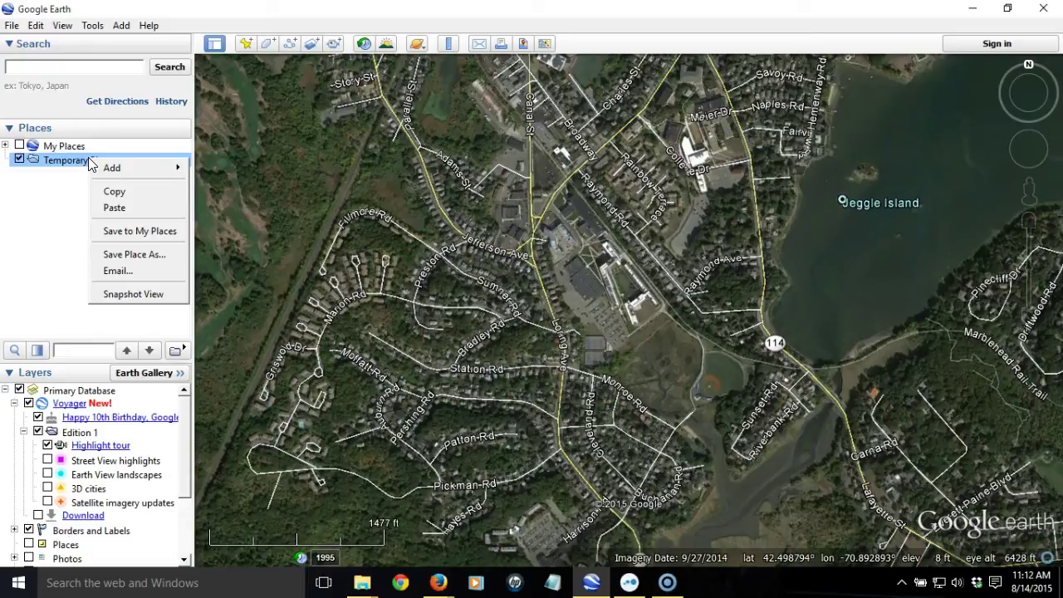
pyautogui.click(112, 167)
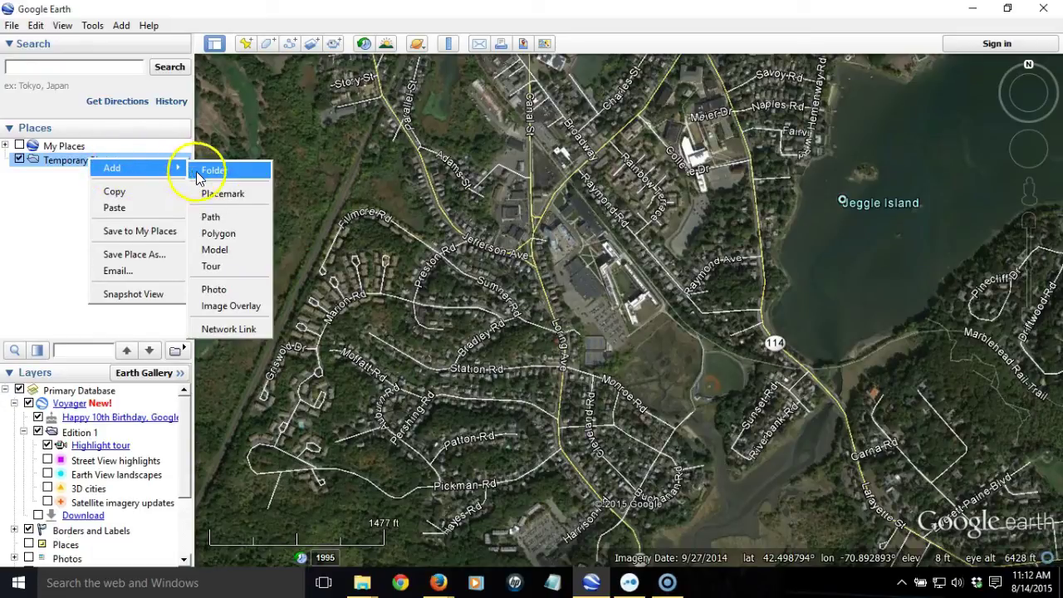
pyautogui.click(234, 170)
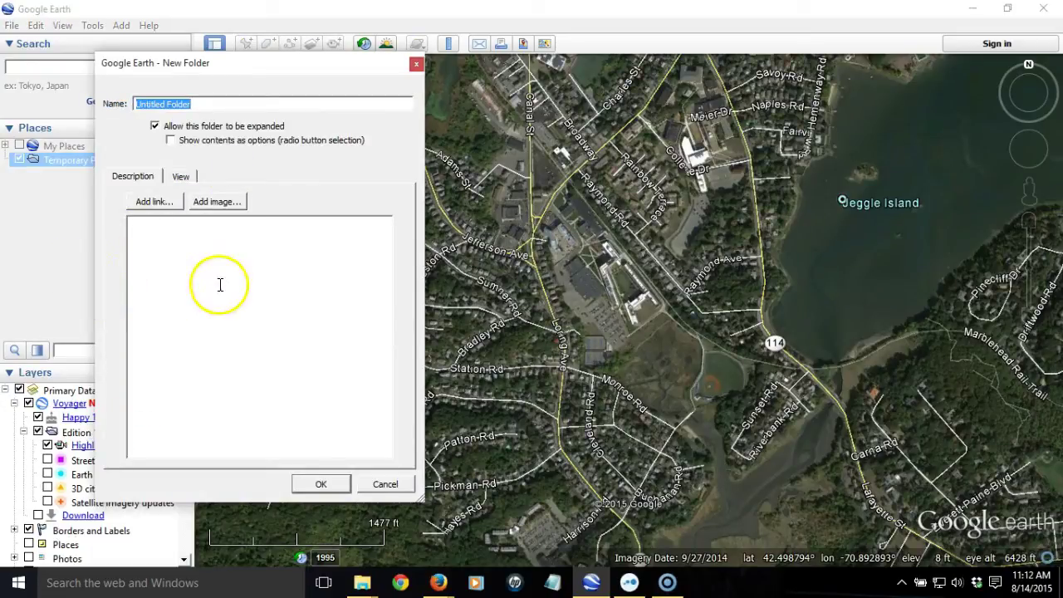
pyautogui.click(286, 72)
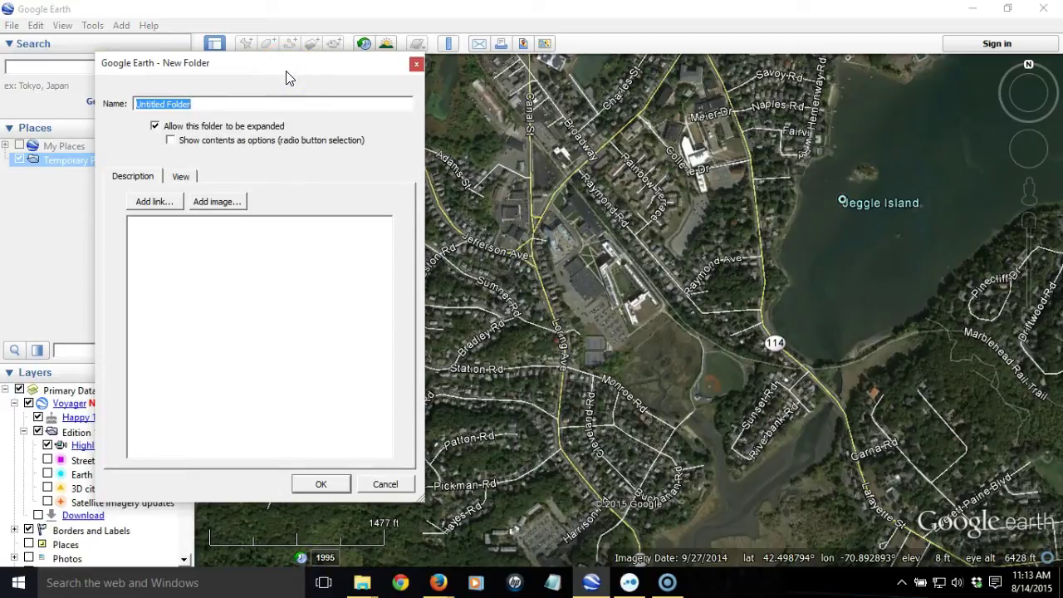
pyautogui.write('SSU Tour')
pyautogui.click(320, 483)
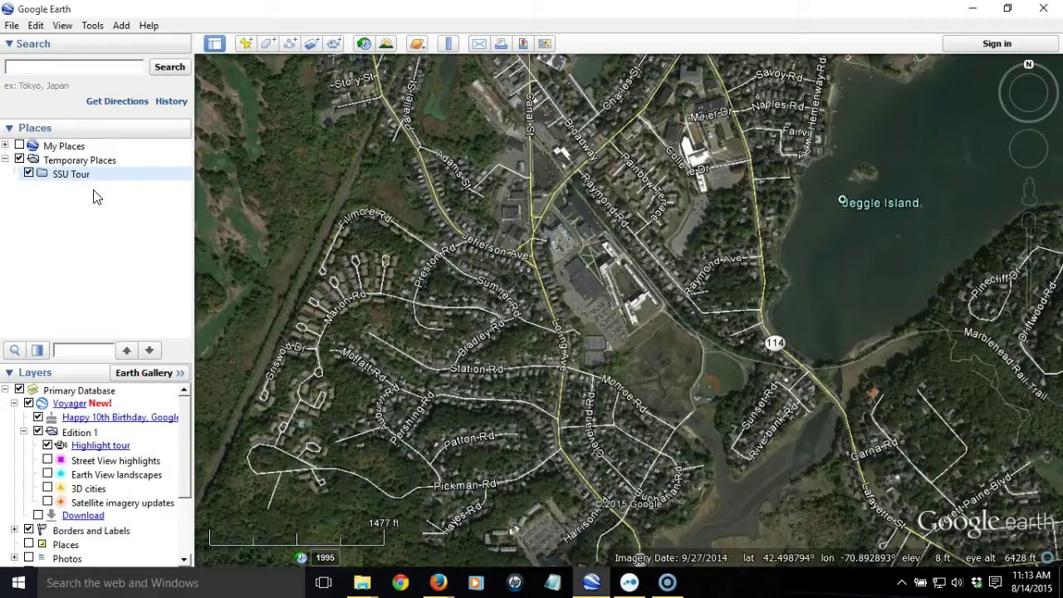
# Step: Open SSU Buildings.kmz from the Desktop and expand it to list its building placemarks
pyautogui.hotkey('ctrl', 'o')
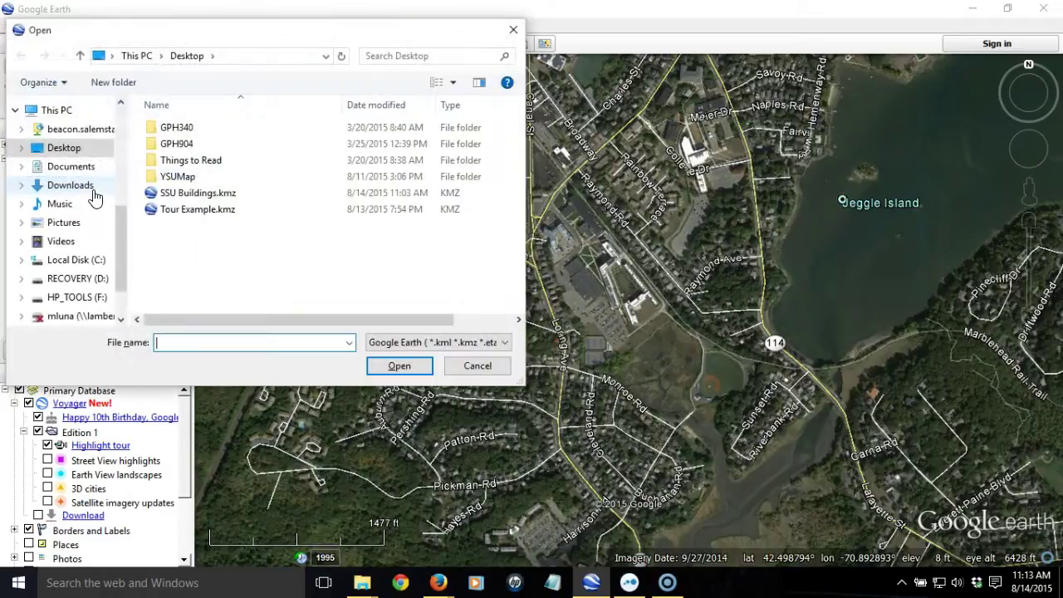
pyautogui.click(208, 196)
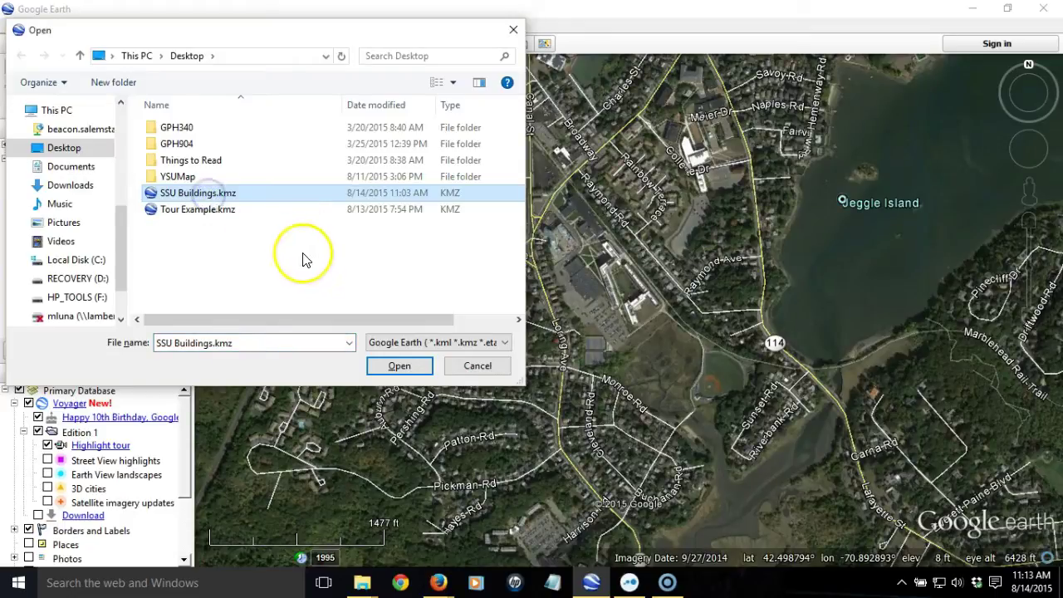
pyautogui.click(399, 366)
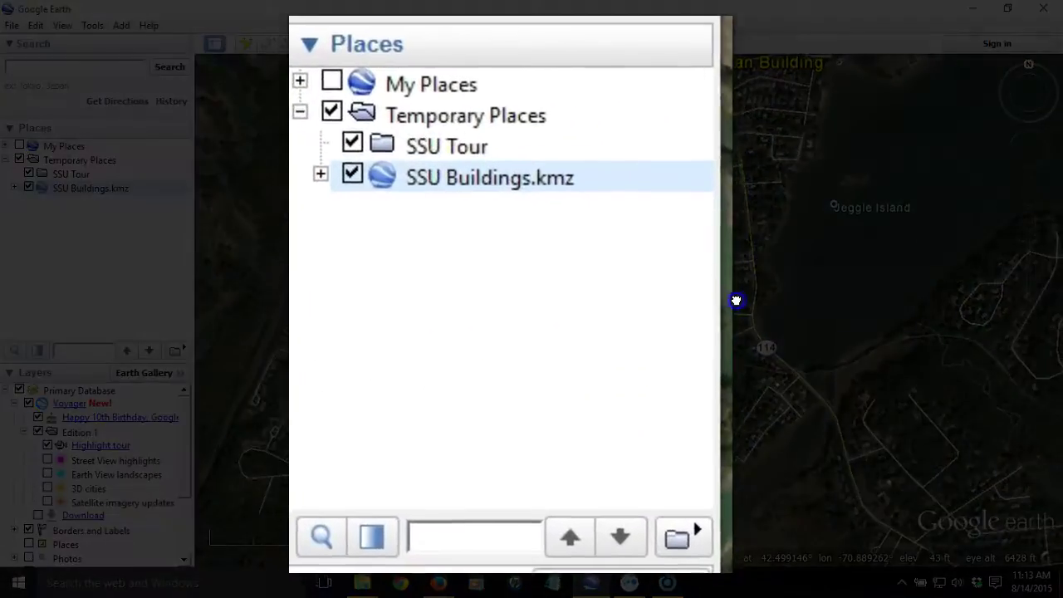
pyautogui.click(322, 176)
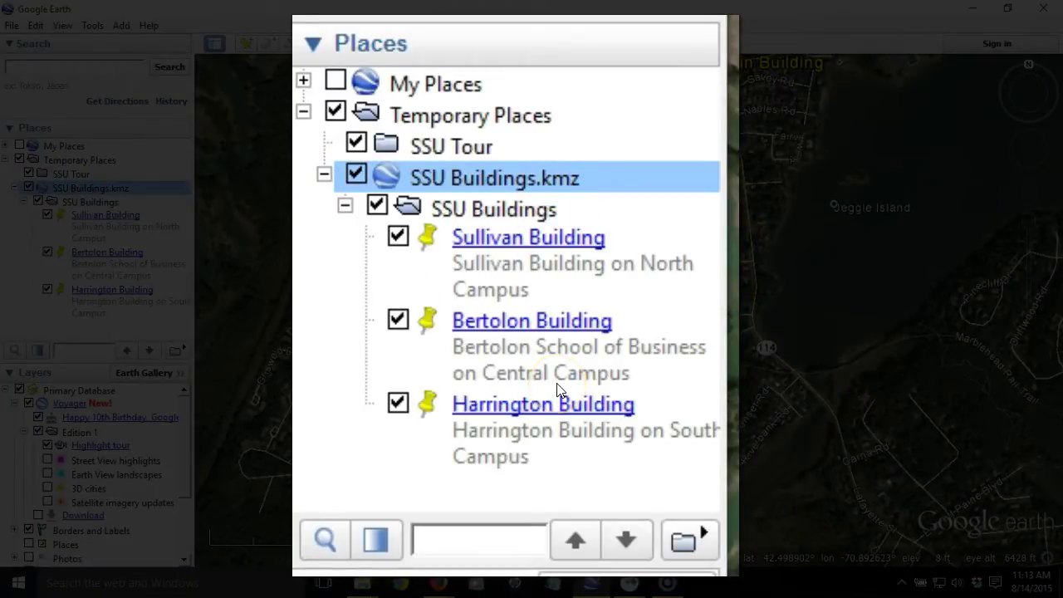
# Step: Move the Sullivan, Bertolon and Harrington Building placemarks from SSU Buildings into the SSU Tour folder, in that order
pyautogui.click(539, 284)
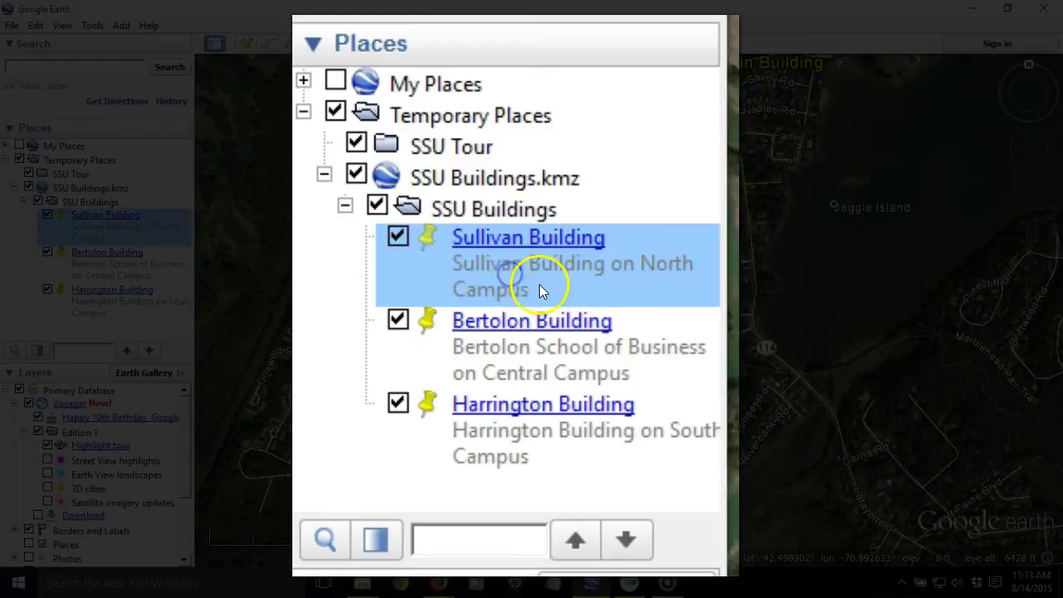
pyautogui.moveTo(528, 282); pyautogui.dragTo(509, 152)
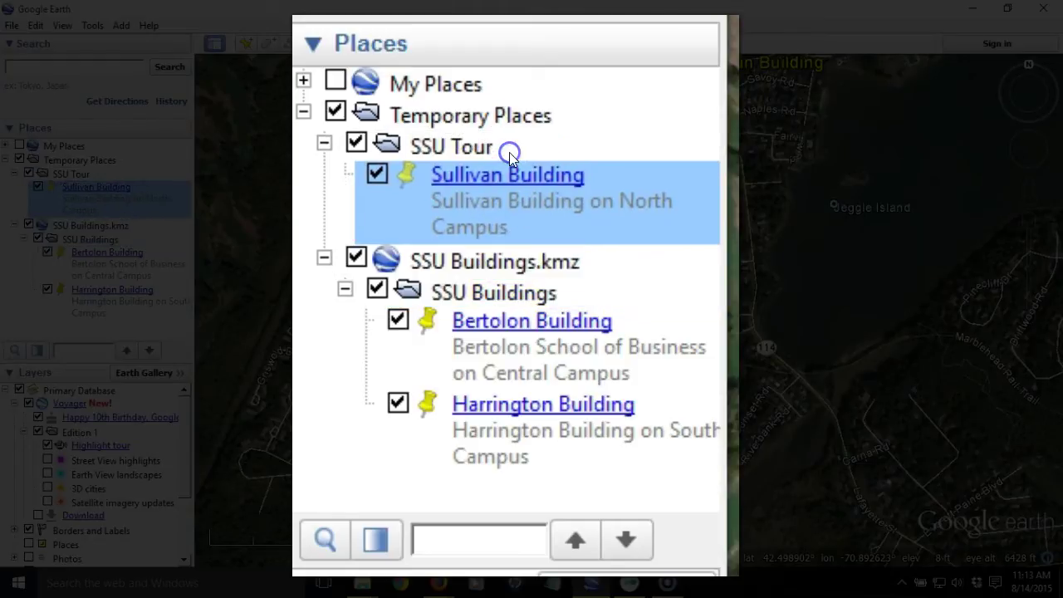
pyautogui.moveTo(518, 365); pyautogui.dragTo(517, 233)
pyautogui.moveTo(531, 430); pyautogui.dragTo(537, 307)
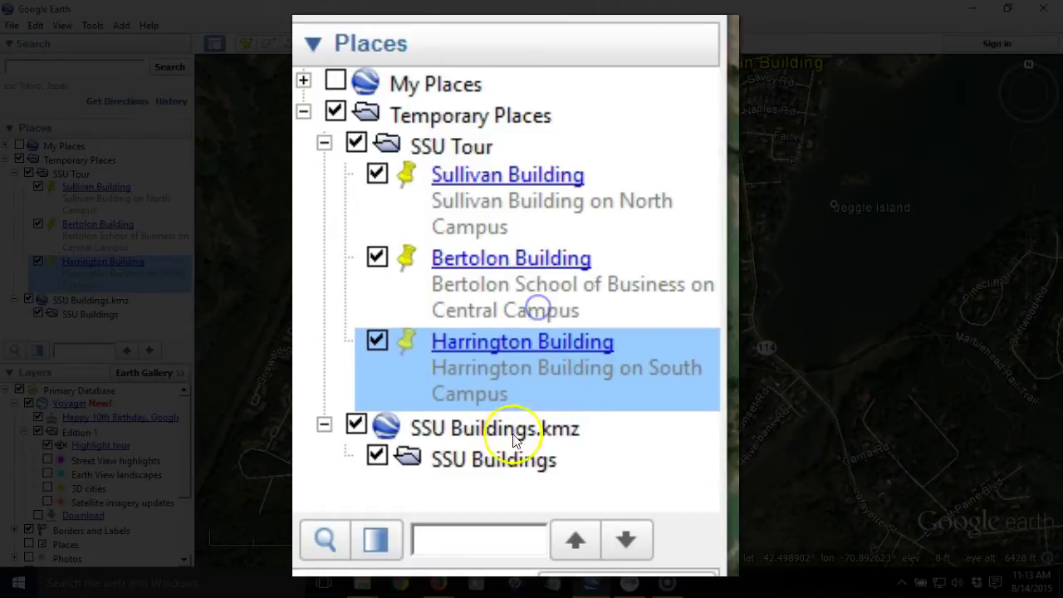
# Step: Delete the emptied SSU Buildings.kmz entry from Temporary Places
pyautogui.click(525, 427)
pyautogui.rightClick(524, 428)
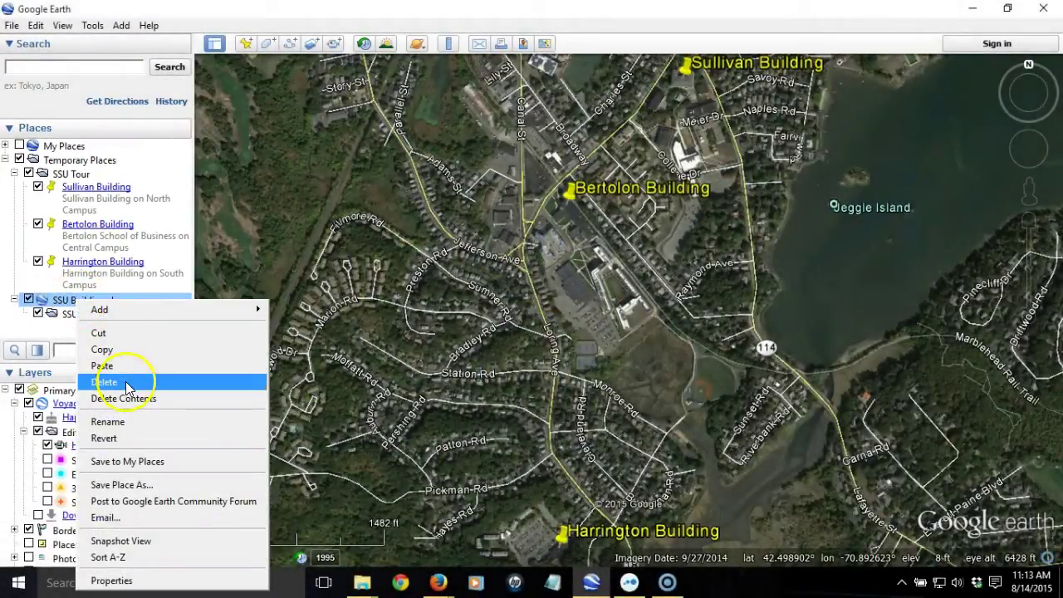
pyautogui.click(127, 382)
pyautogui.click(499, 308)
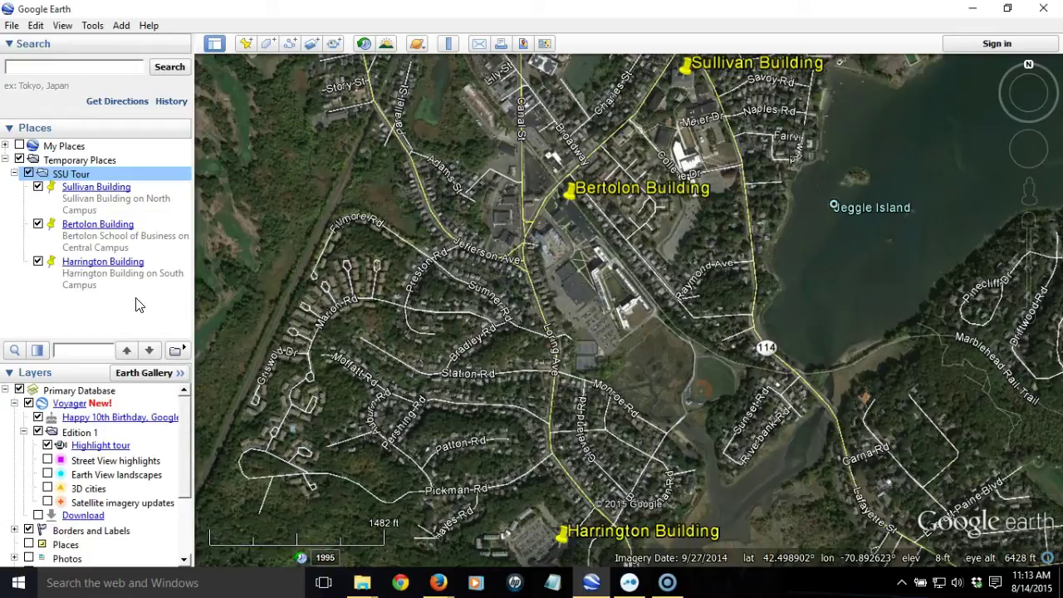
# Step: Zoom in on the Sullivan Building to about 1509 ft eye altitude and rotate the map so south faces up
pyautogui.moveTo(705, 138); pyautogui.dragTo(700, 388)
pyautogui.doubleClick(623, 275)
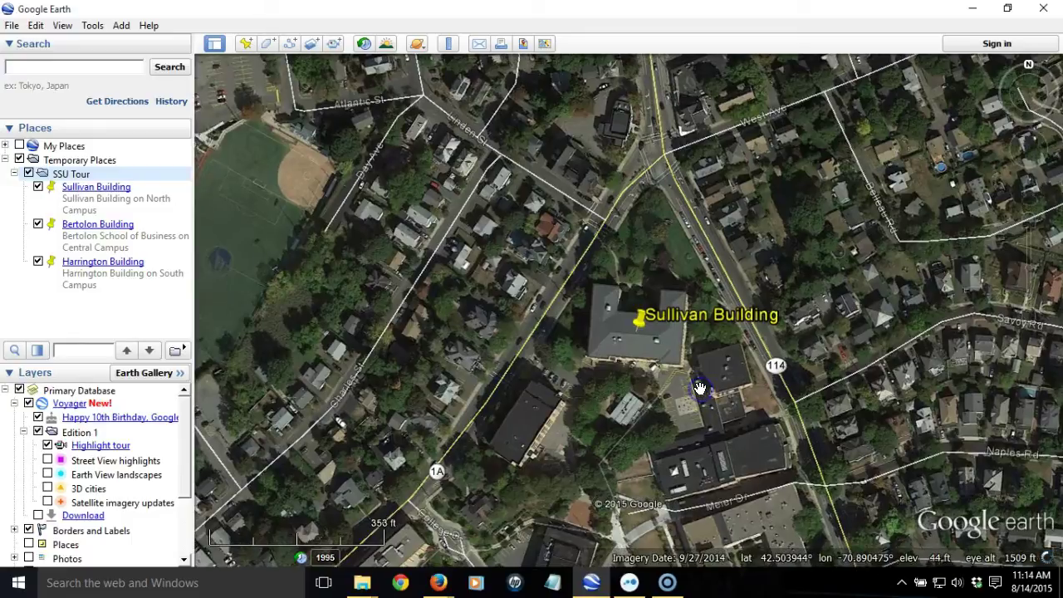
pyautogui.click(736, 382)
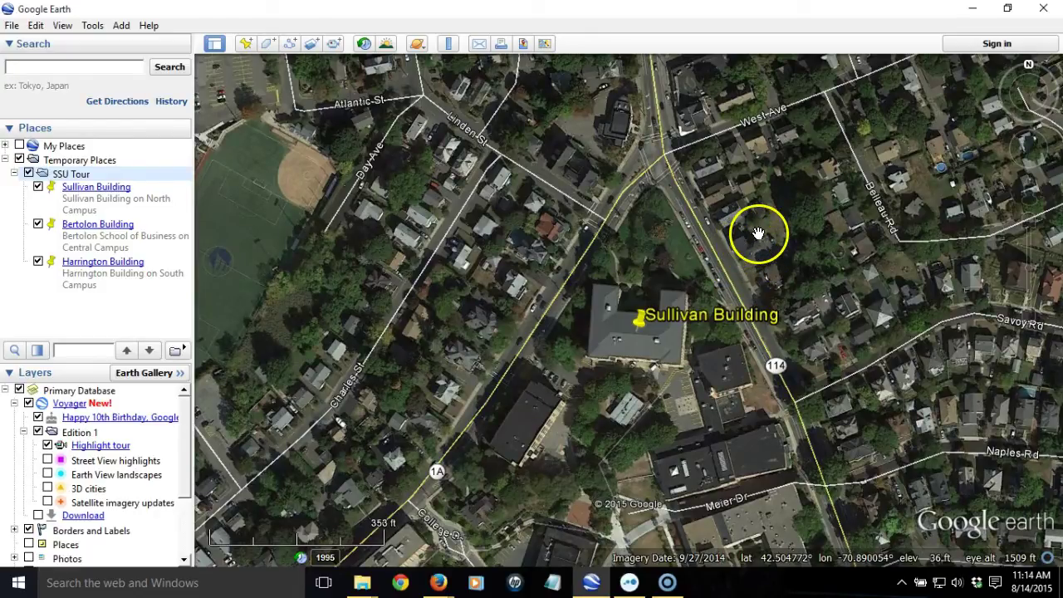
pyautogui.moveTo(1015, 87)
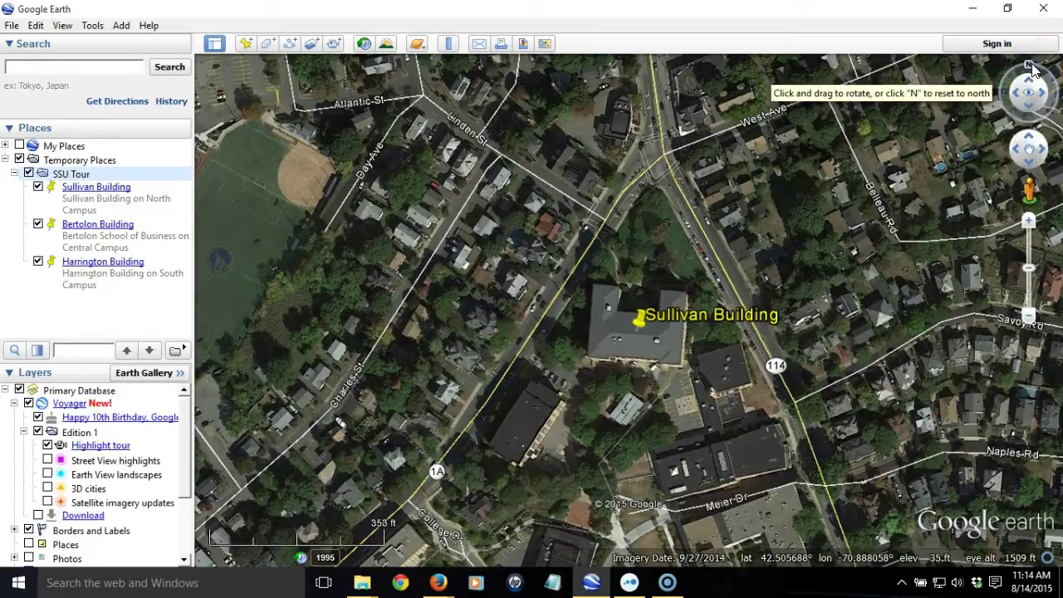
pyautogui.moveTo(1032, 71); pyautogui.dragTo(1044, 117)
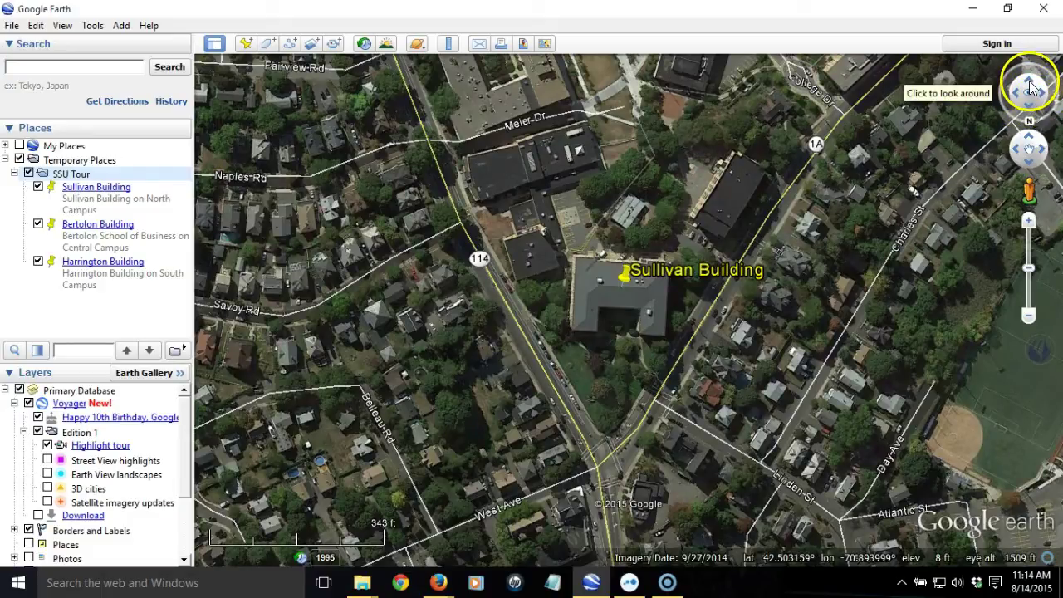
# Step: Frame the Sullivan Building in a tilted view from about 666 ft eye altitude and snapshot it as the placemark's view
pyautogui.click(1032, 87)
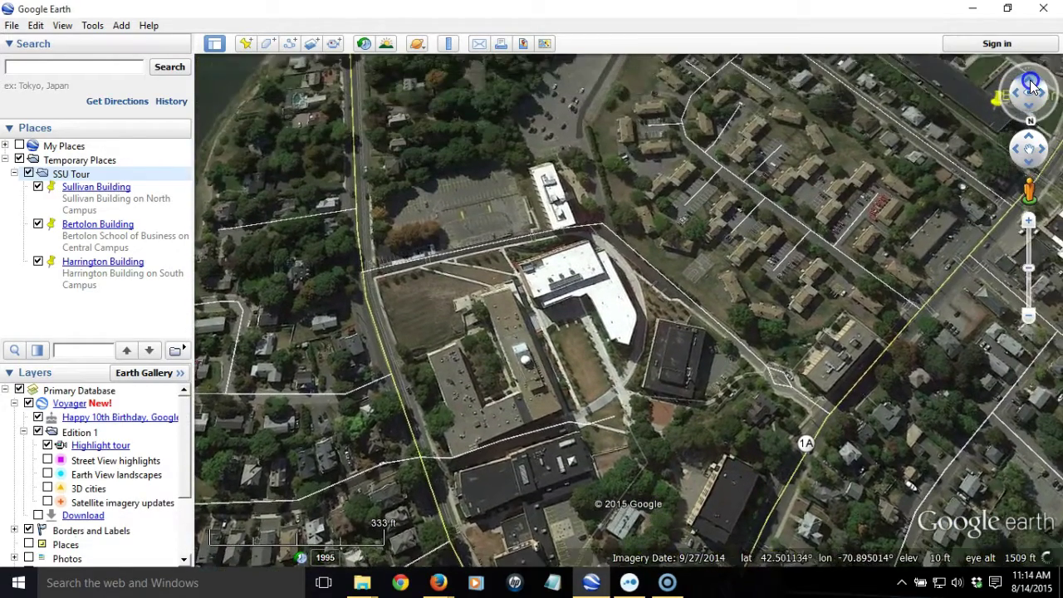
pyautogui.moveTo(793, 394); pyautogui.dragTo(771, 296)
pyautogui.click(1031, 86)
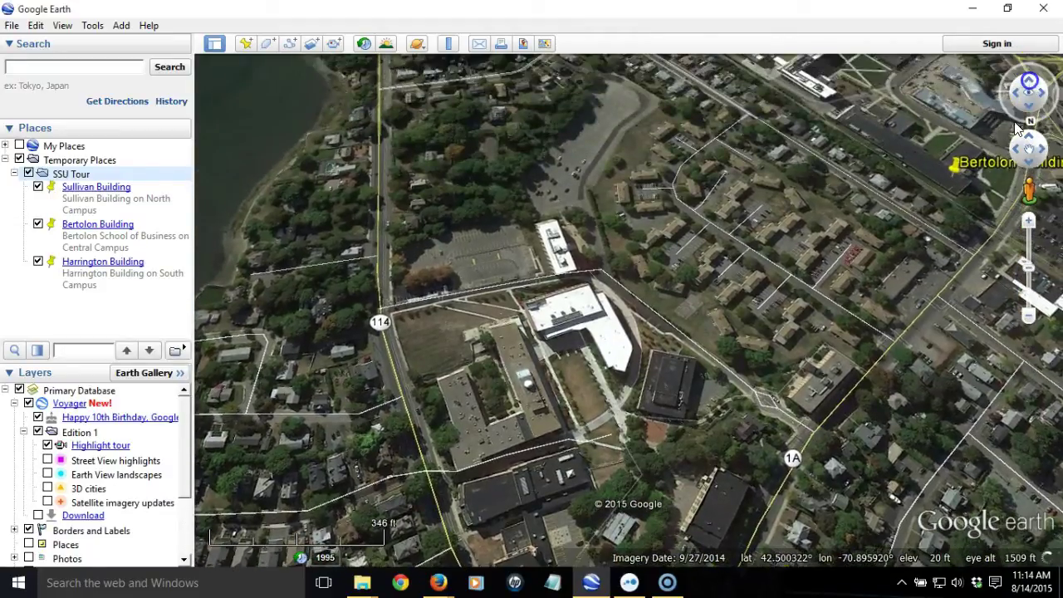
pyautogui.moveTo(852, 425); pyautogui.dragTo(854, 303)
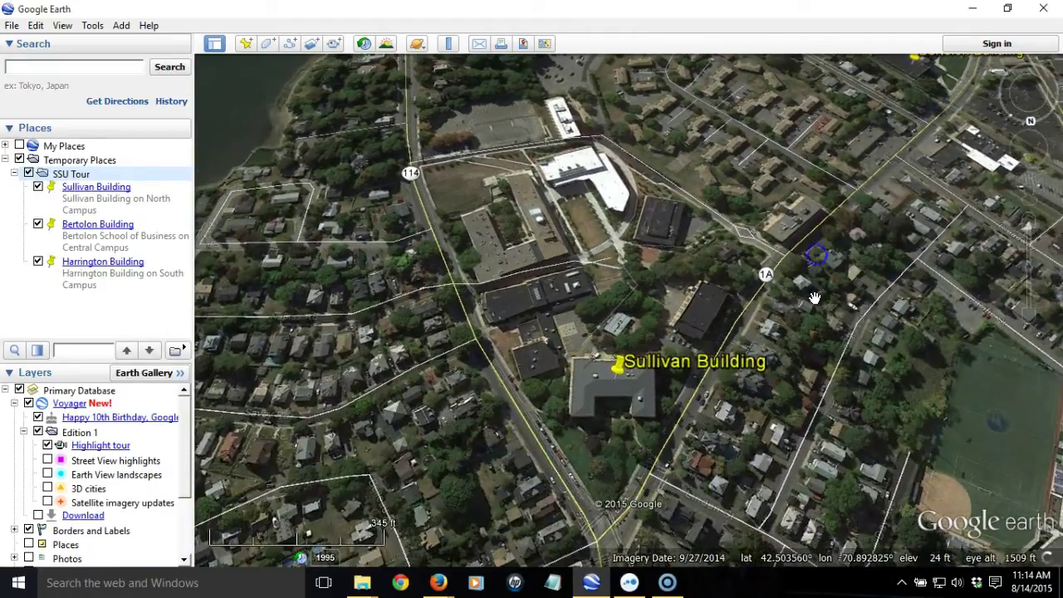
pyautogui.moveTo(790, 436); pyautogui.dragTo(790, 436)
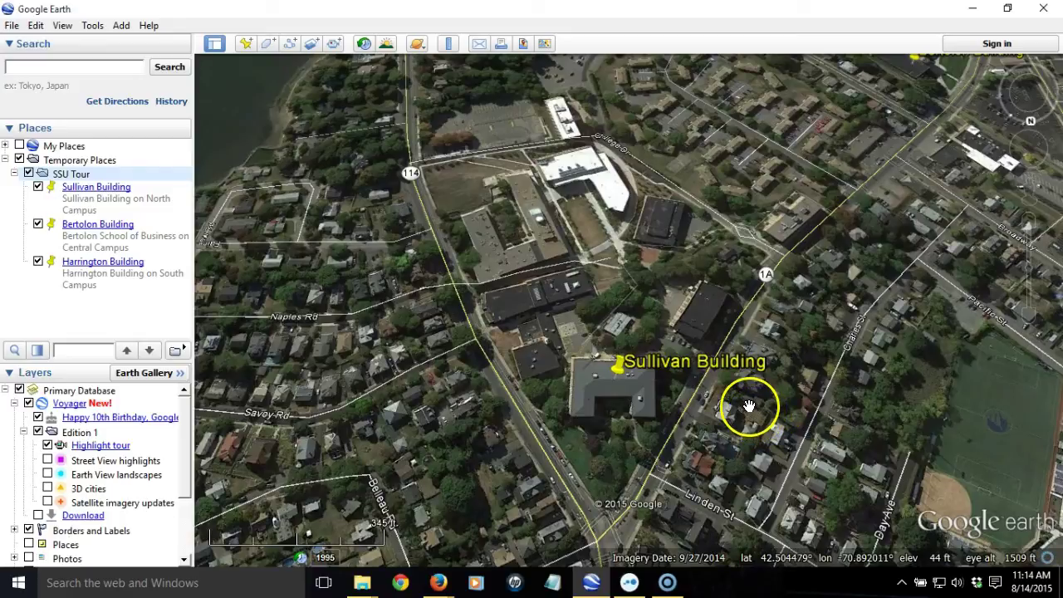
pyautogui.keyDown('shift'); pyautogui.moveTo(750, 399); pyautogui.dragTo(724, 495); pyautogui.keyUp('shift')
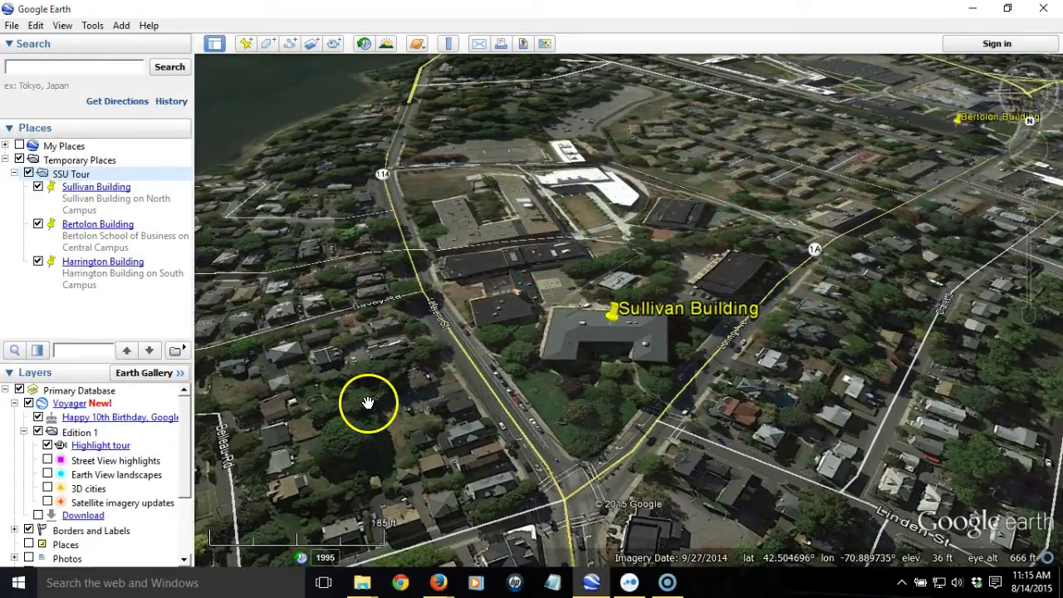
pyautogui.rightClick(137, 211)
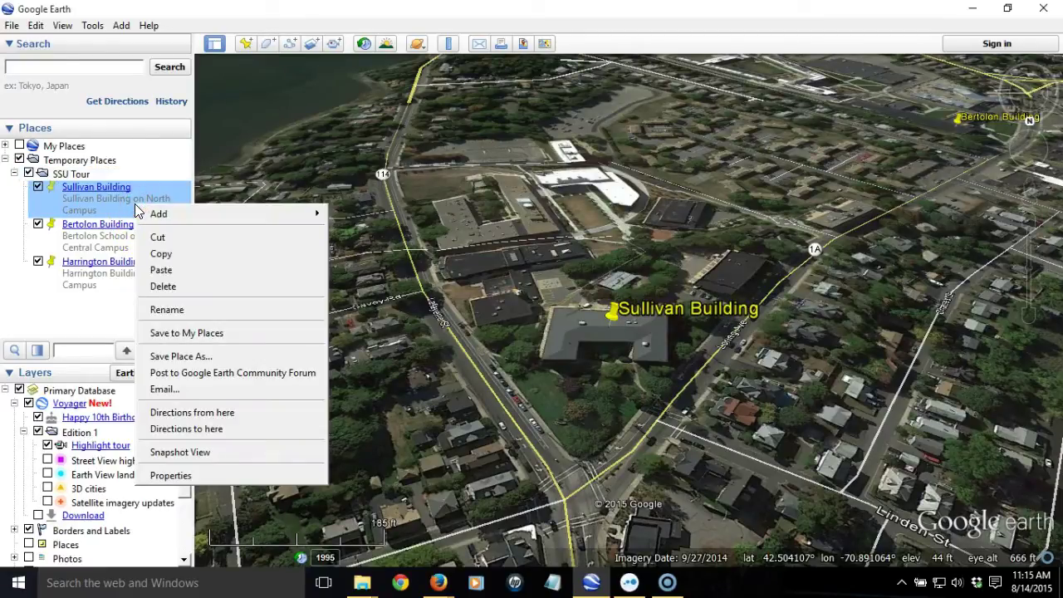
pyautogui.click(264, 453)
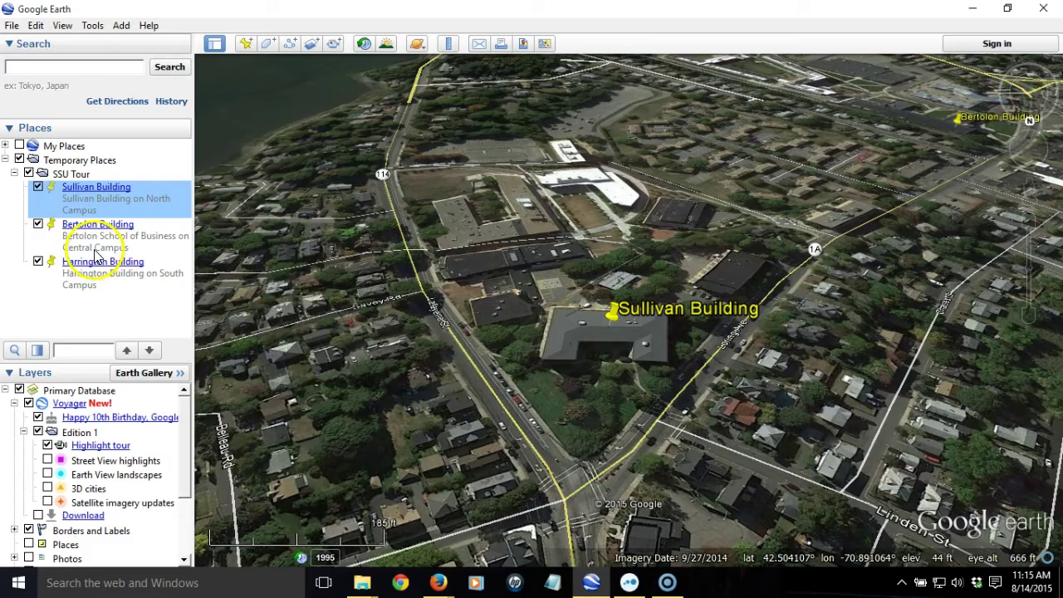
# Step: Frame the Bertolon Building in a rotated, tilted view from about 603 ft eye altitude and snapshot it as the placemark's view
pyautogui.moveTo(937, 225); pyautogui.dragTo(550, 444)
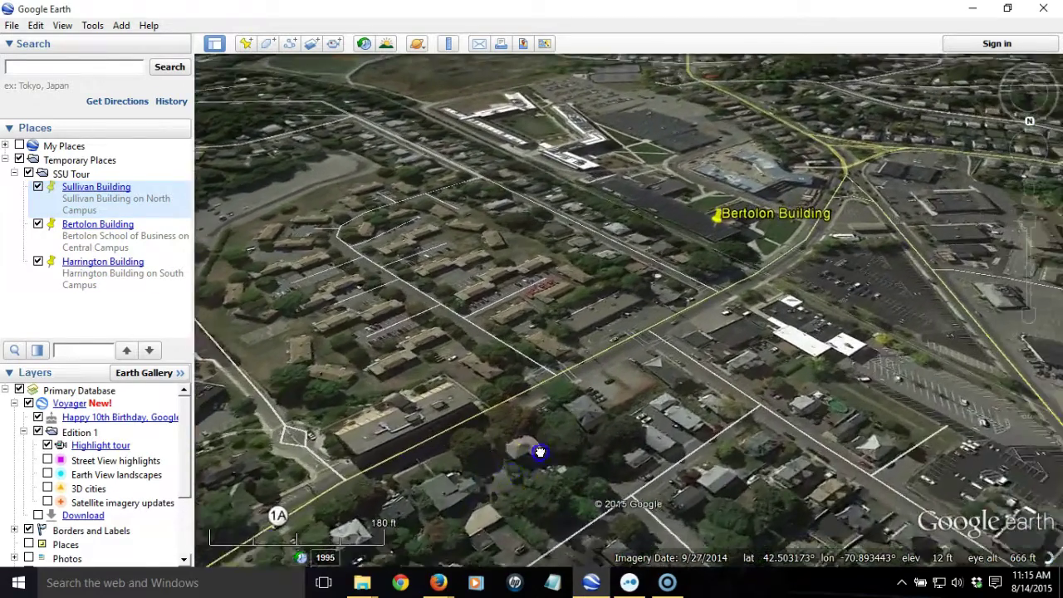
pyautogui.moveTo(764, 356); pyautogui.dragTo(599, 433)
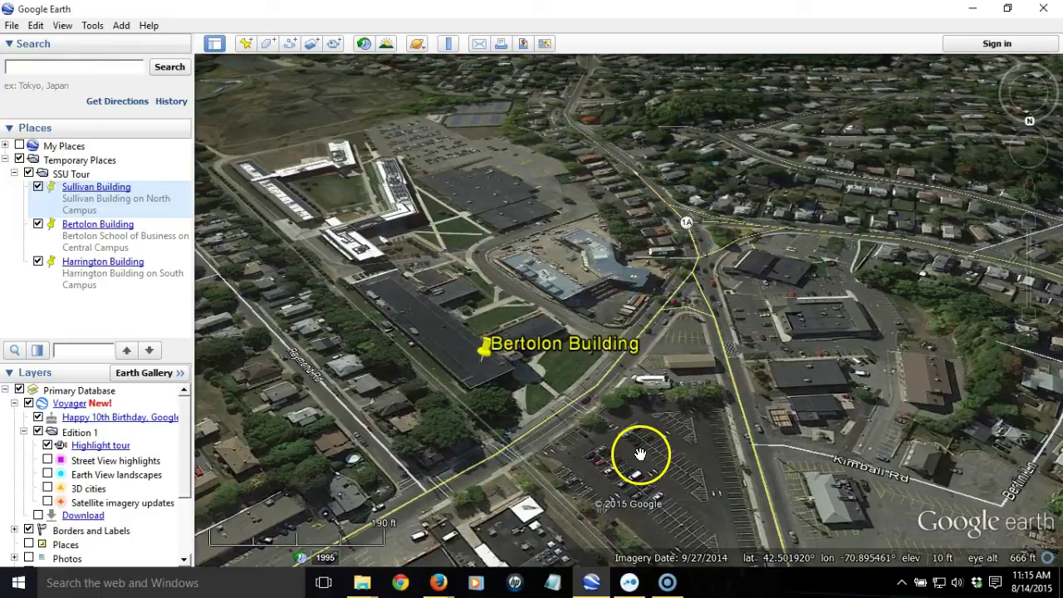
pyautogui.moveTo(640, 454)
pyautogui.mouseDown(button='middle')
pyautogui.moveTo(570, 476)
pyautogui.moveTo(485, 463)
pyautogui.moveTo(487, 474)
pyautogui.mouseUp(button='middle')
pyautogui.click(676, 397)
pyautogui.moveTo(695, 370); pyautogui.dragTo(703, 441)
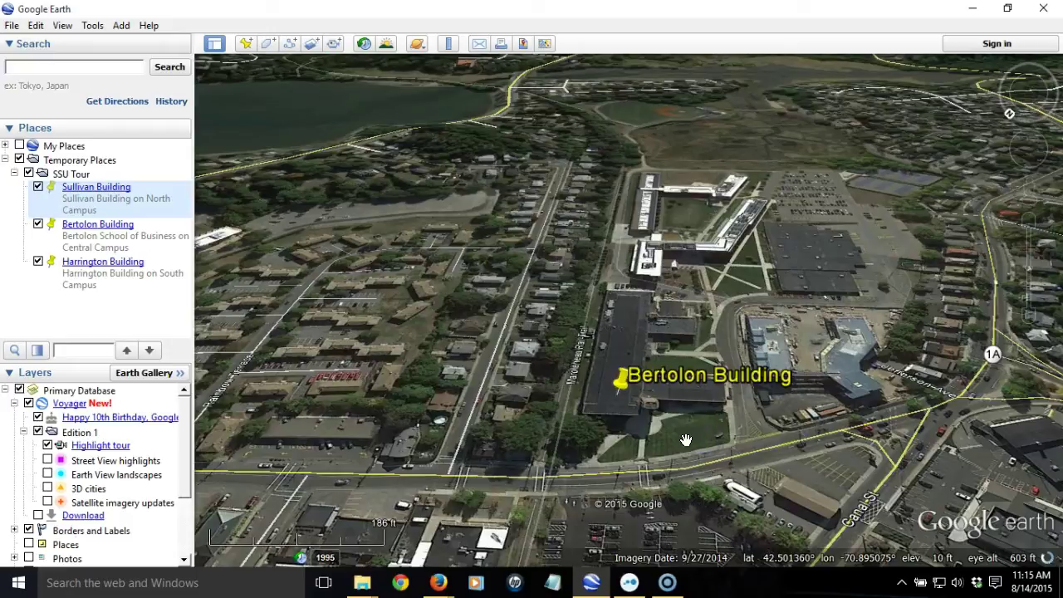
pyautogui.click(172, 241)
pyautogui.click(151, 239)
pyautogui.rightClick(155, 242)
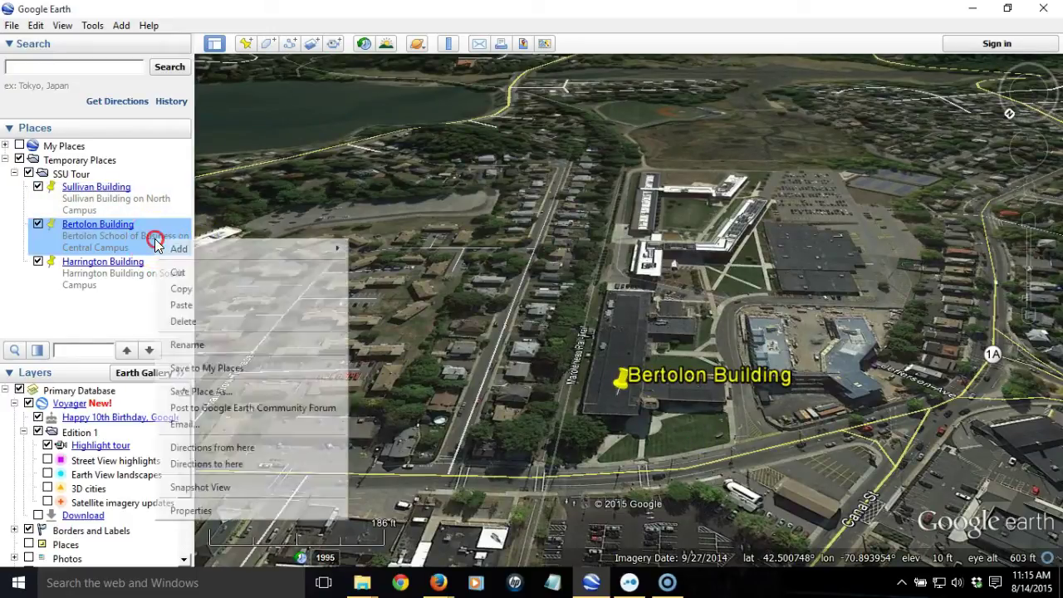
pyautogui.click(280, 485)
# Step: Frame the Harrington Building in a rotated, tilted view from about 486 ft eye altitude and snapshot it as the placemark's view
pyautogui.moveTo(936, 295); pyautogui.dragTo(593, 308)
pyautogui.moveTo(814, 221); pyautogui.dragTo(759, 490)
pyautogui.moveTo(864, 268); pyautogui.dragTo(830, 397)
pyautogui.moveTo(598, 374); pyautogui.dragTo(588, 402)
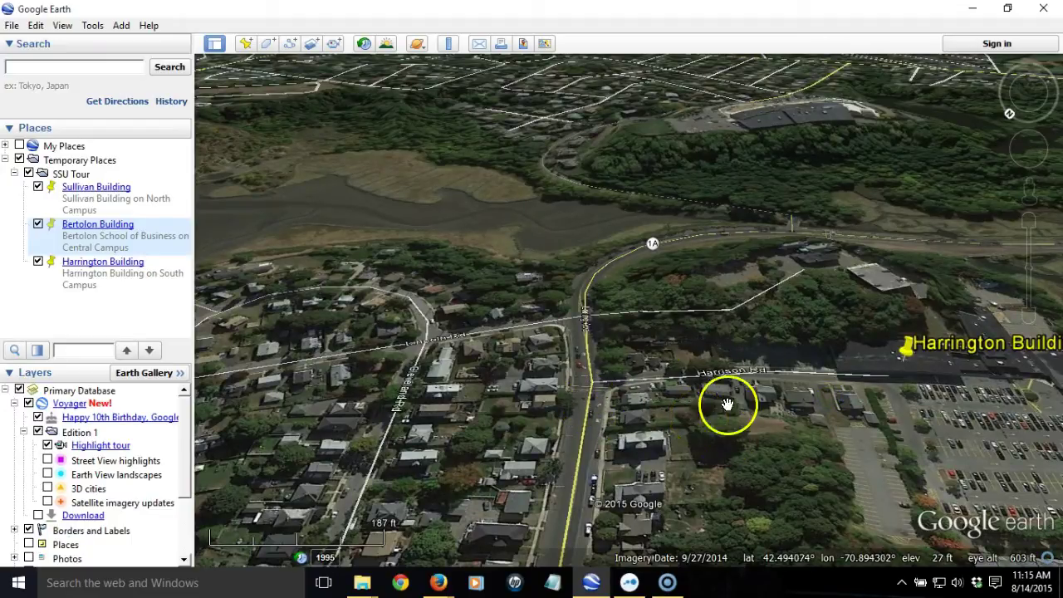
pyautogui.moveTo(810, 408); pyautogui.dragTo(754, 400)
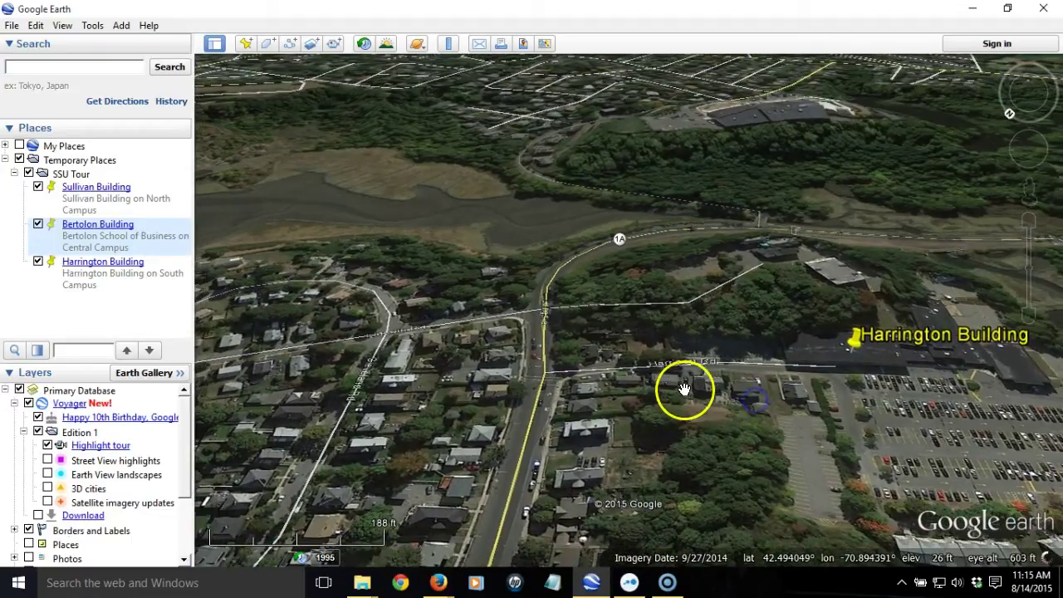
pyautogui.moveTo(579, 425); pyautogui.dragTo(900, 467, button='middle')
pyautogui.moveTo(545, 446); pyautogui.dragTo(747, 422)
pyautogui.scroll(2, 711, 439)
pyautogui.moveTo(650, 434); pyautogui.dragTo(650, 434)
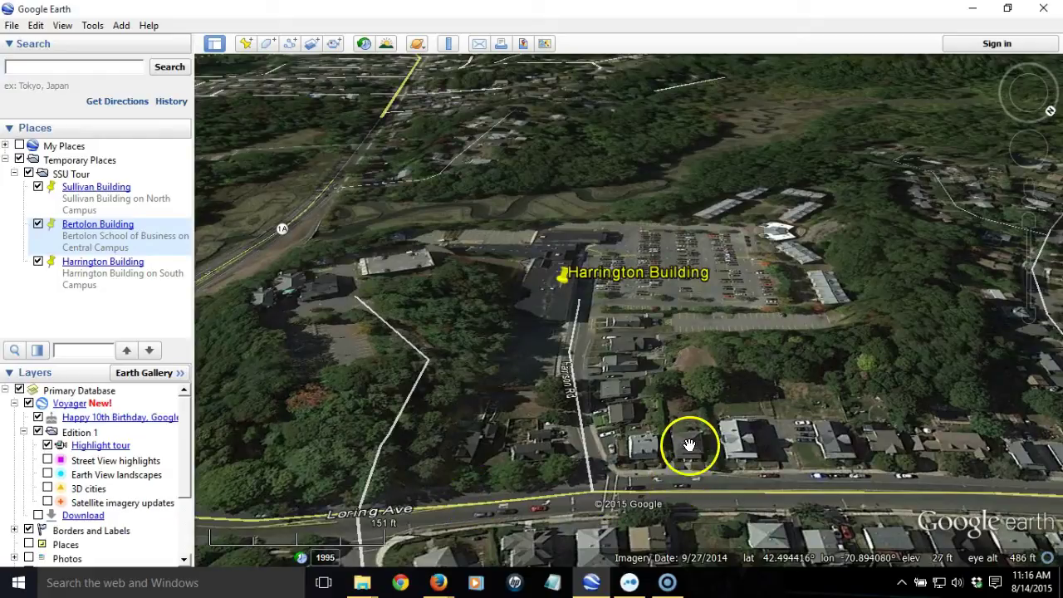
pyautogui.click(128, 282)
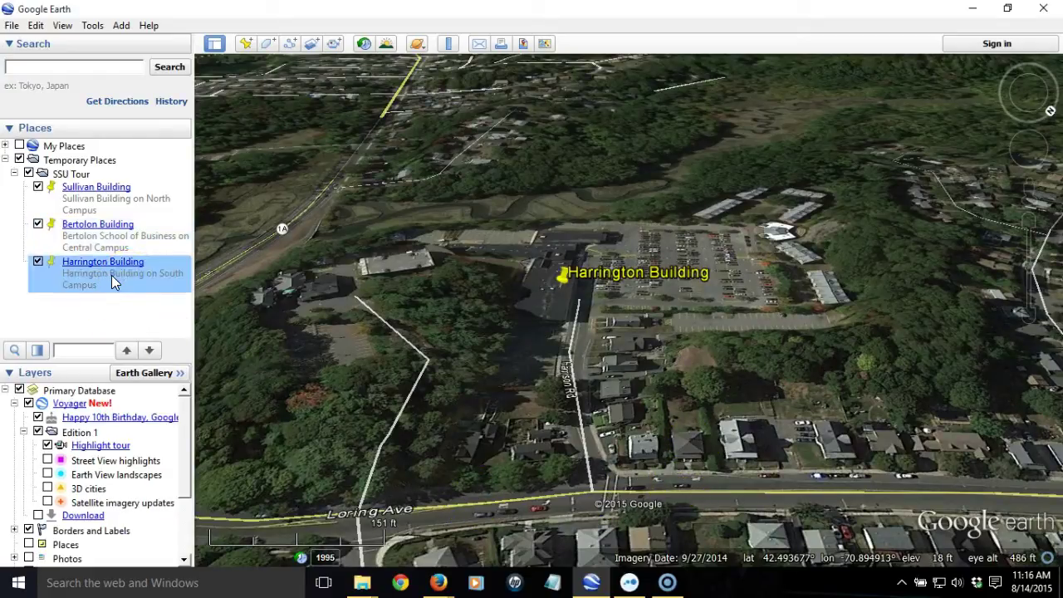
pyautogui.rightClick(122, 283)
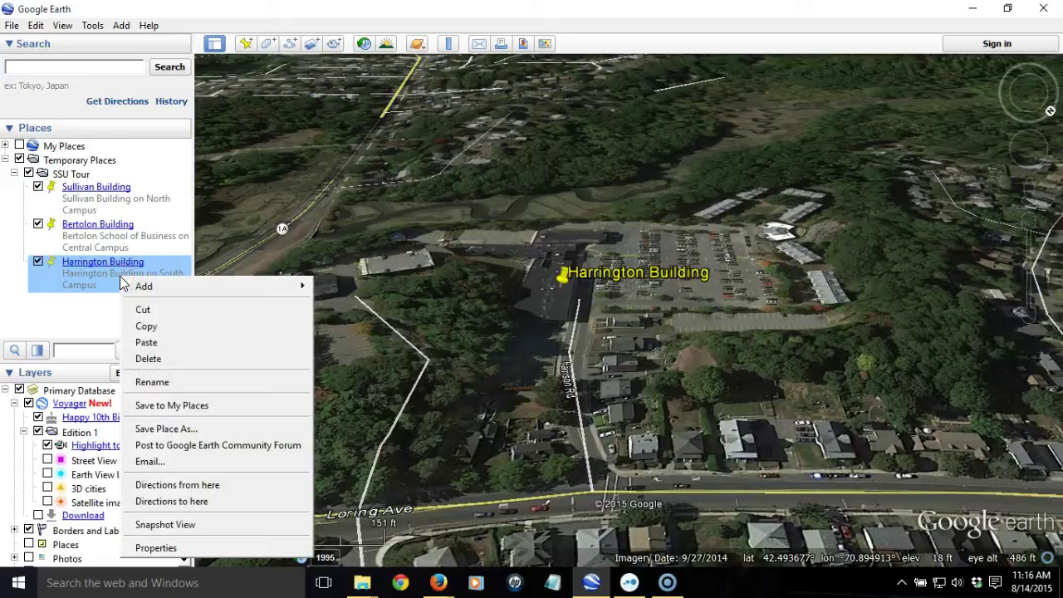
pyautogui.click(227, 523)
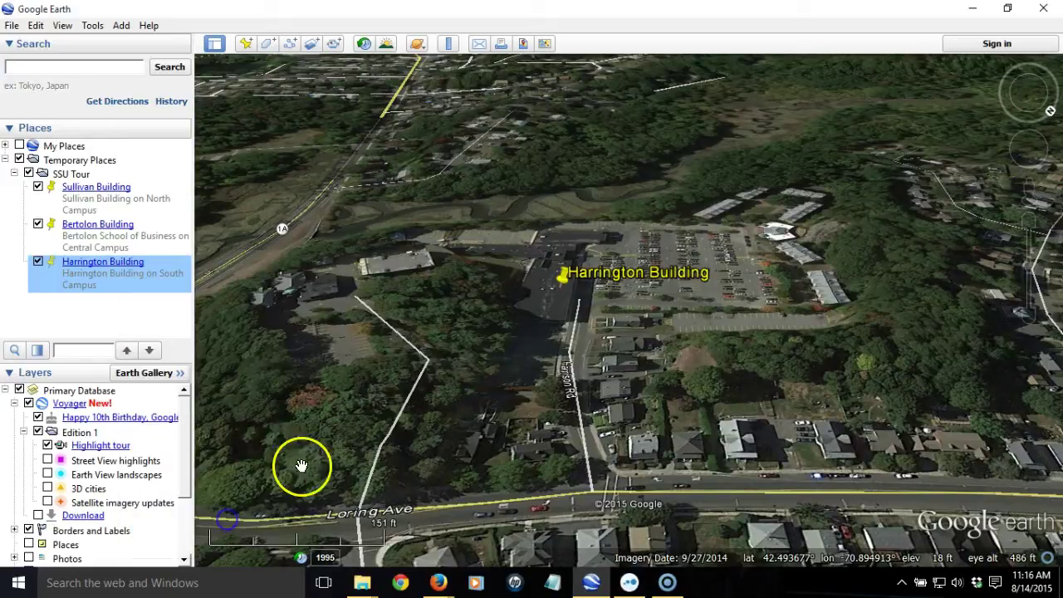
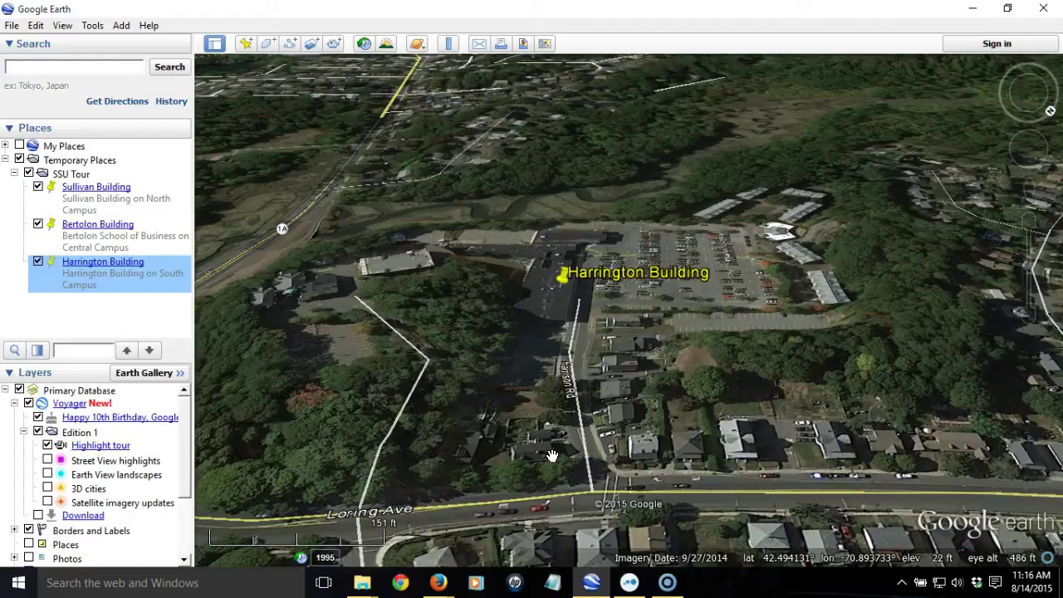
# Step: Reset the map to a top-down, north-up orientation and zoom out to about 7709 ft eye altitude with all three buildings in frame
pyautogui.click(600, 463)
pyautogui.press('r')
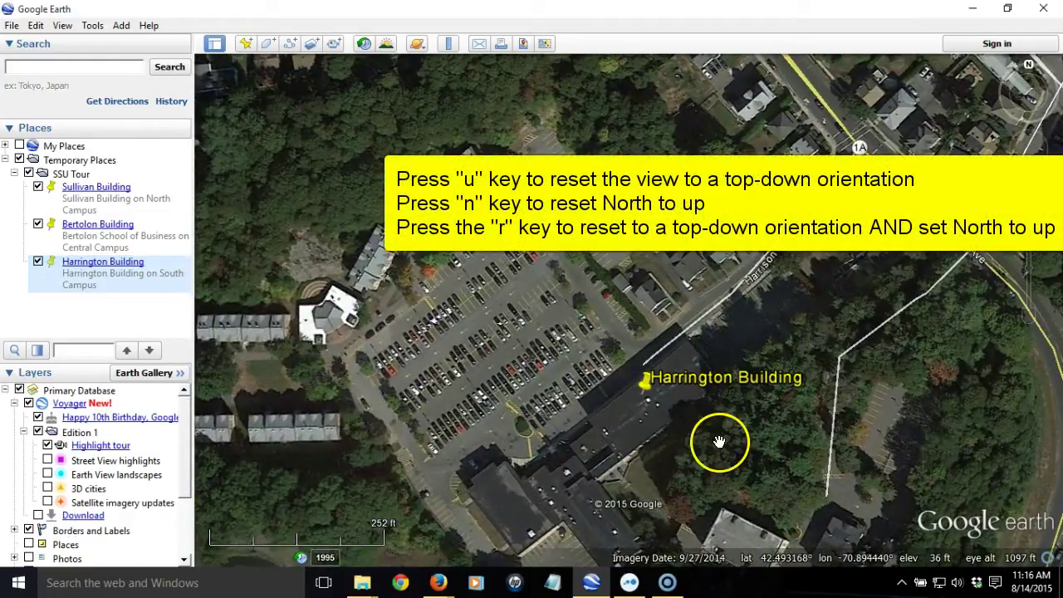
pyautogui.scroll(-2, 721, 437)
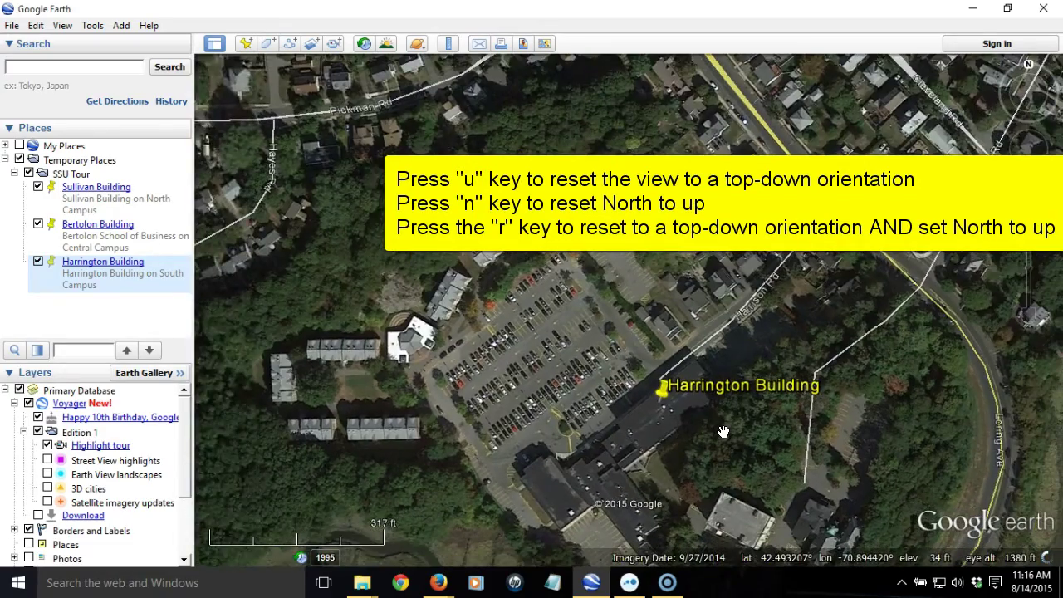
pyautogui.scroll(-3, 722, 432)
pyautogui.scroll(-2, 722, 432)
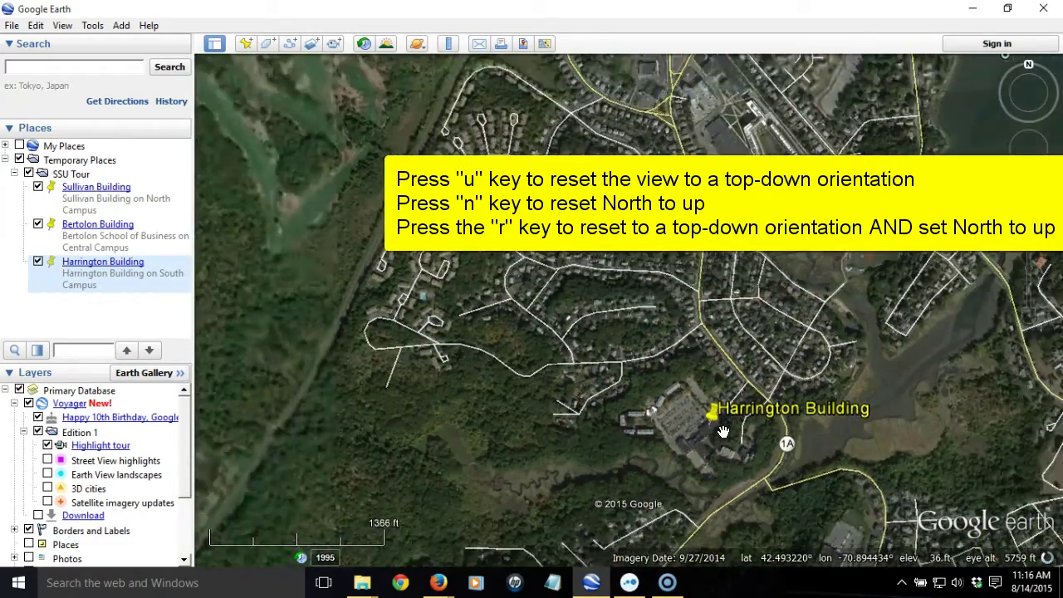
pyautogui.scroll(-2, 642, 230)
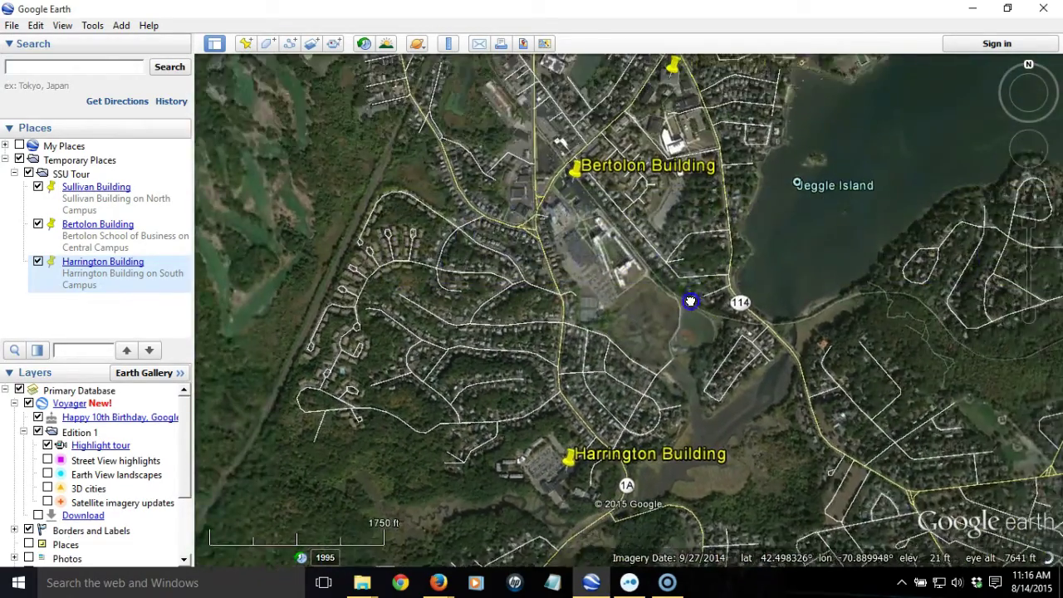
pyautogui.moveTo(690, 302); pyautogui.dragTo(642, 351)
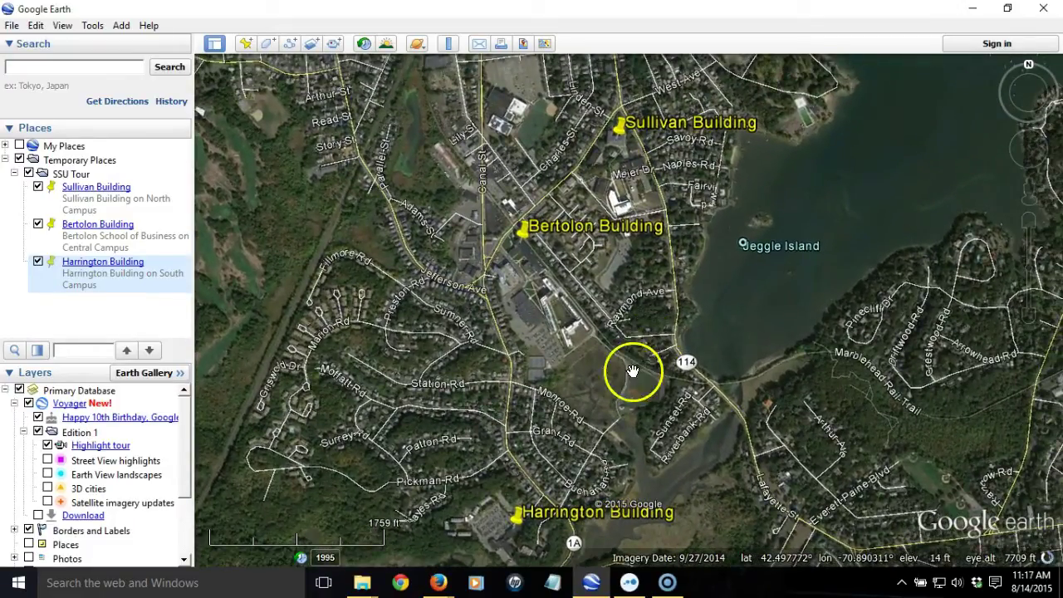
# Step: Start a new placemark at the map's center named Salem State University and give it no icon
pyautogui.click(246, 43)
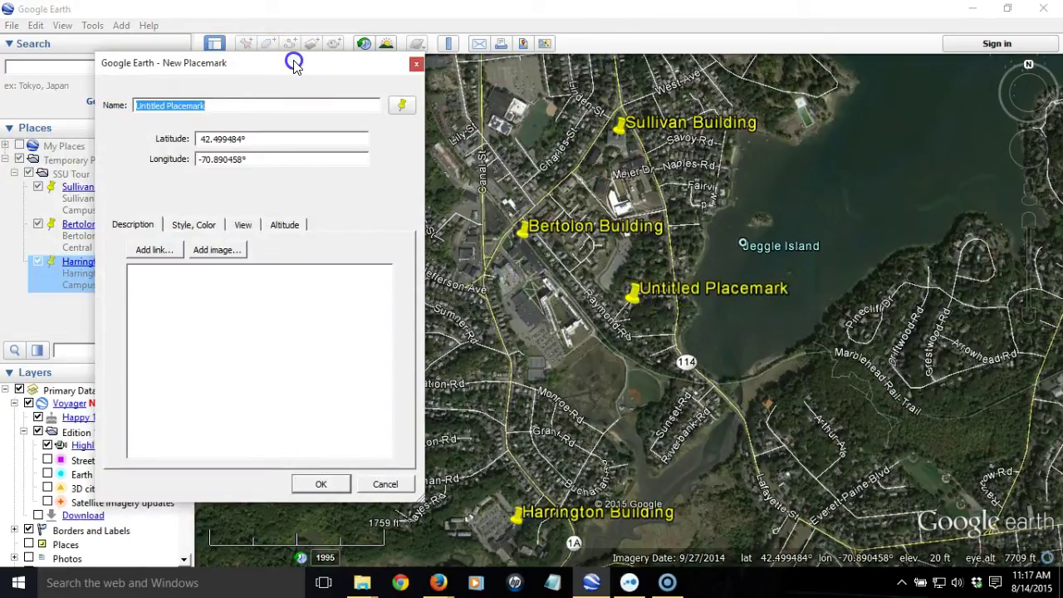
pyautogui.write('a')
pyautogui.press('BackSpace')
pyautogui.write('S')
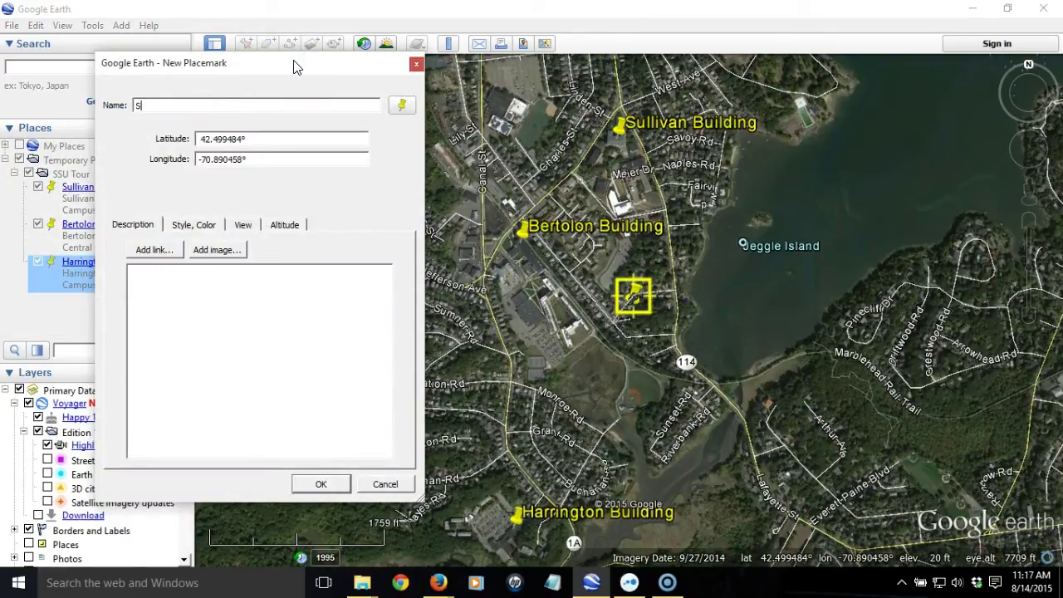
pyautogui.write('alem State University')
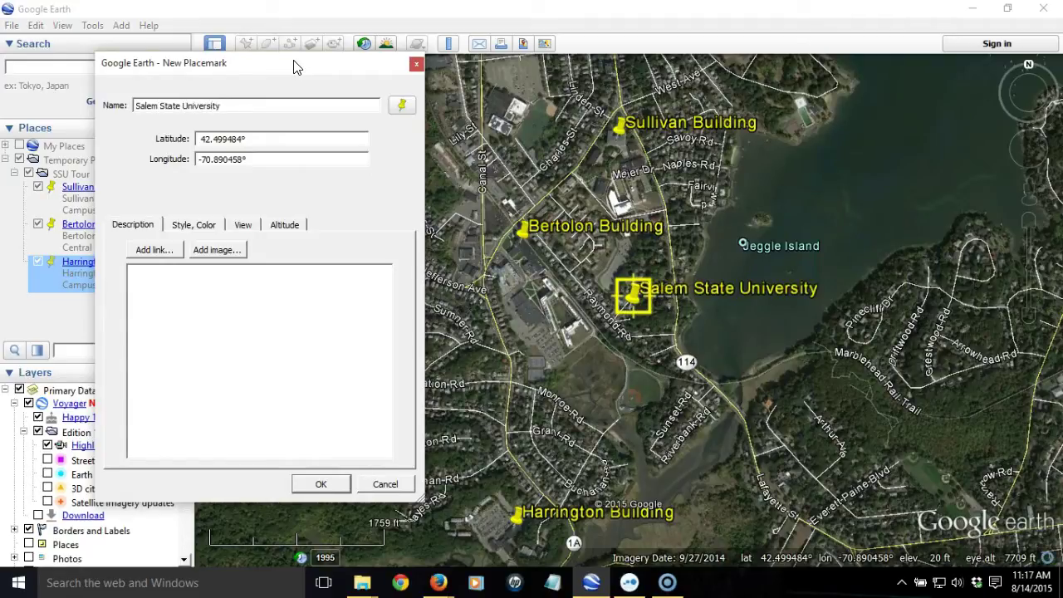
pyautogui.click(402, 106)
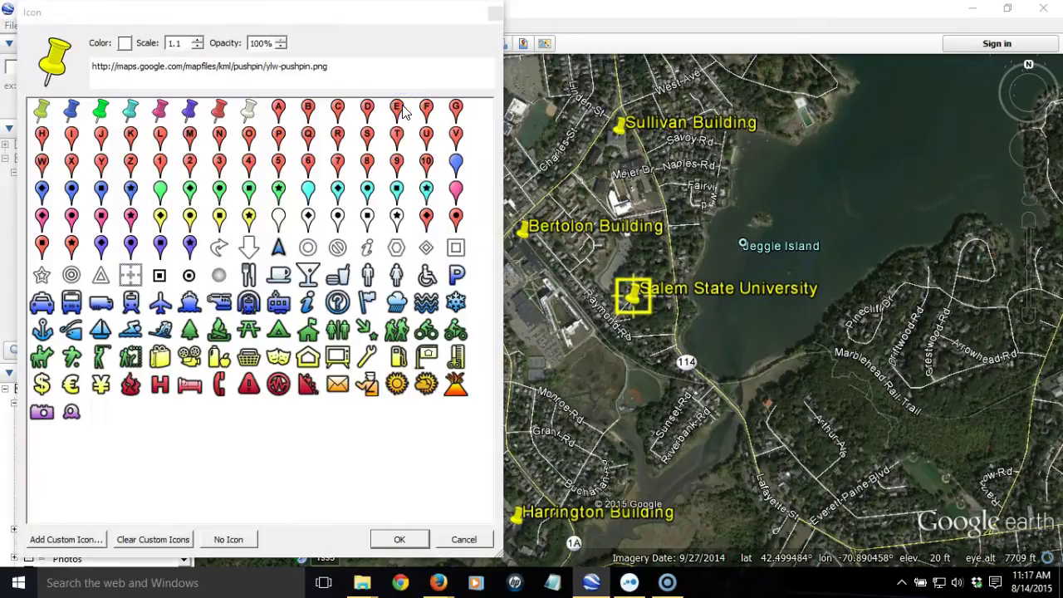
pyautogui.click(229, 540)
pyautogui.click(229, 540)
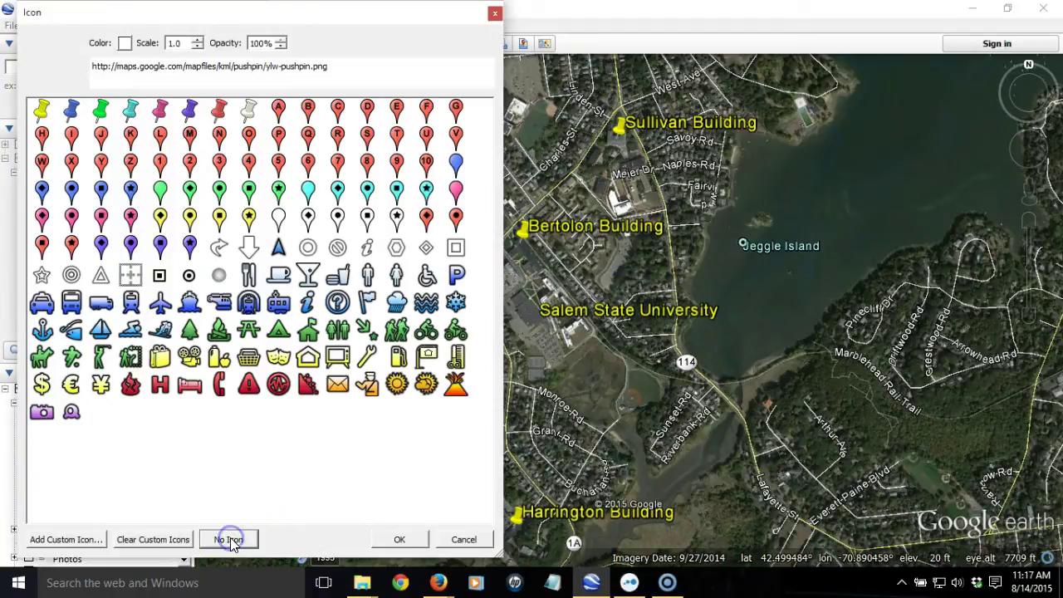
pyautogui.click(399, 539)
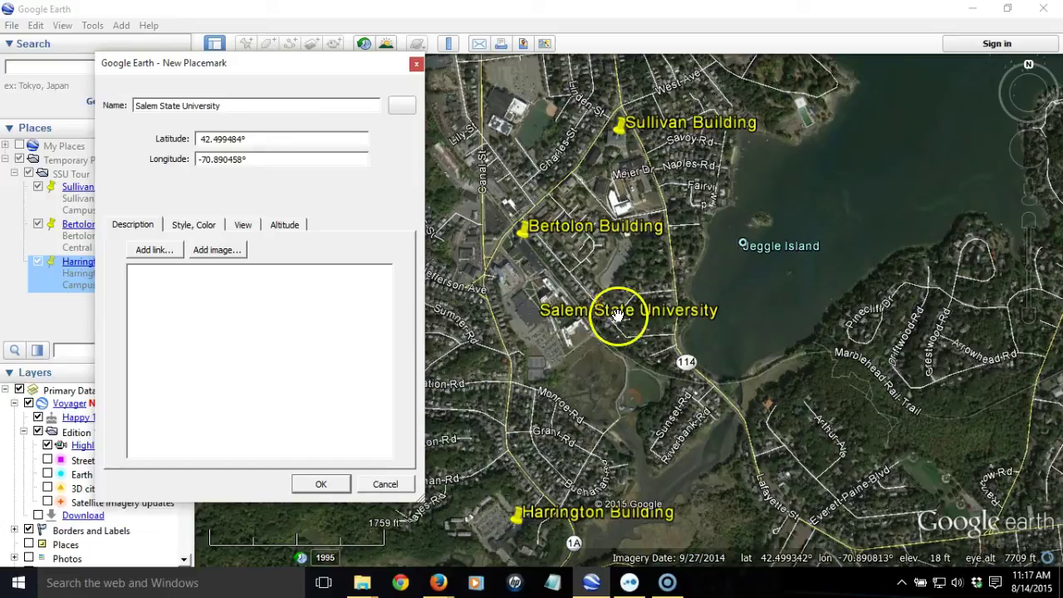
# Step: Save the Salem State University placemark with a white label and snapshot the current campus overview as its view
pyautogui.click(203, 225)
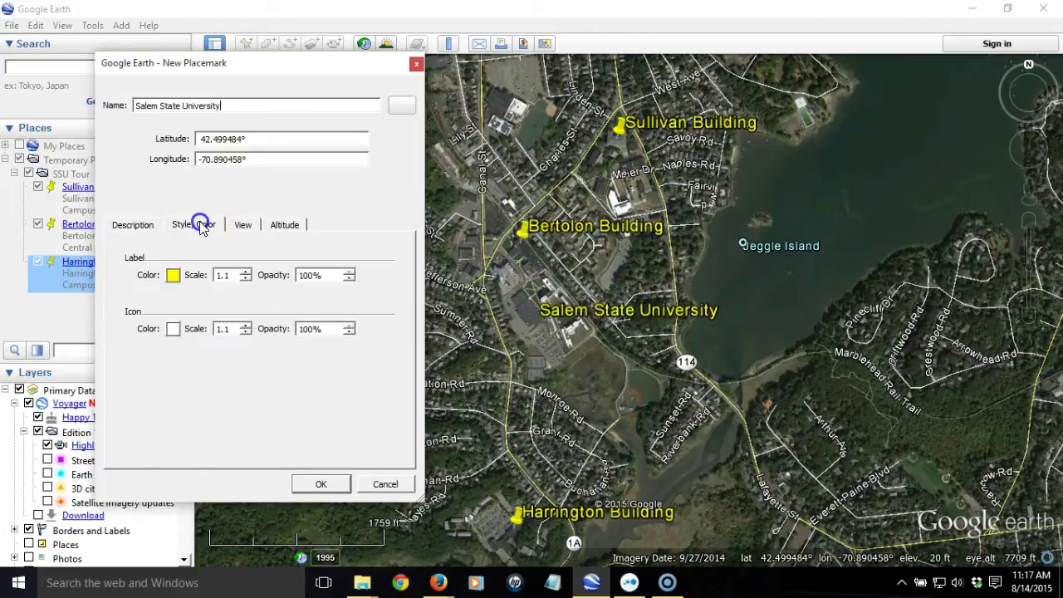
pyautogui.click(174, 276)
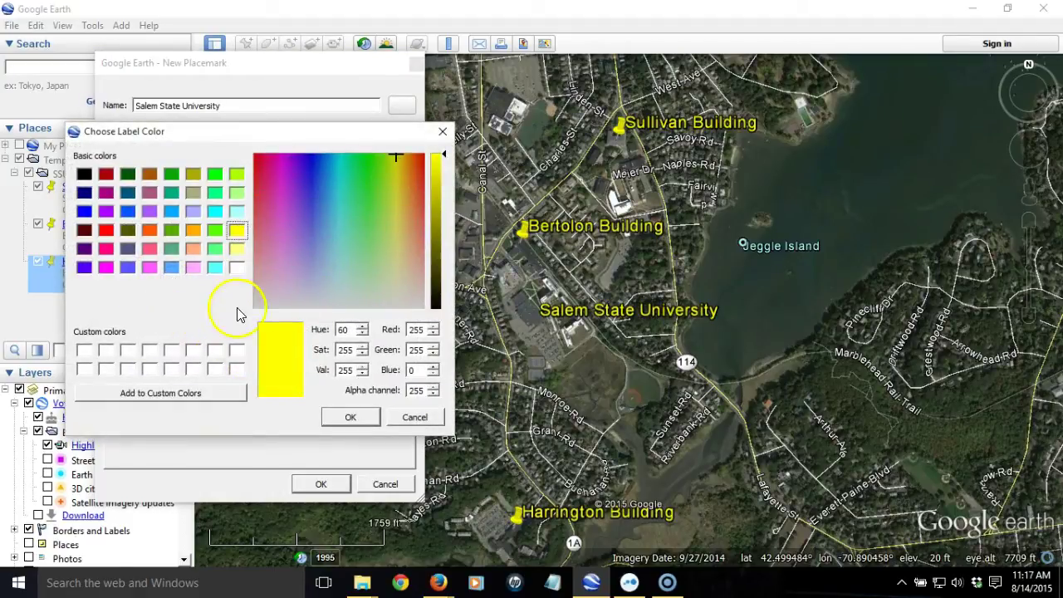
pyautogui.click(236, 267)
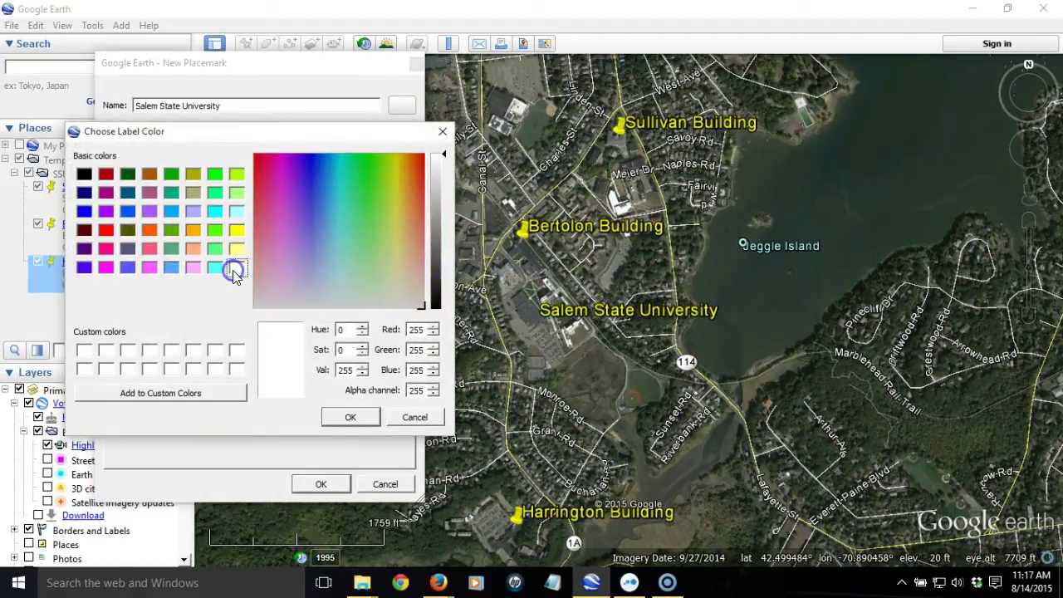
pyautogui.click(346, 415)
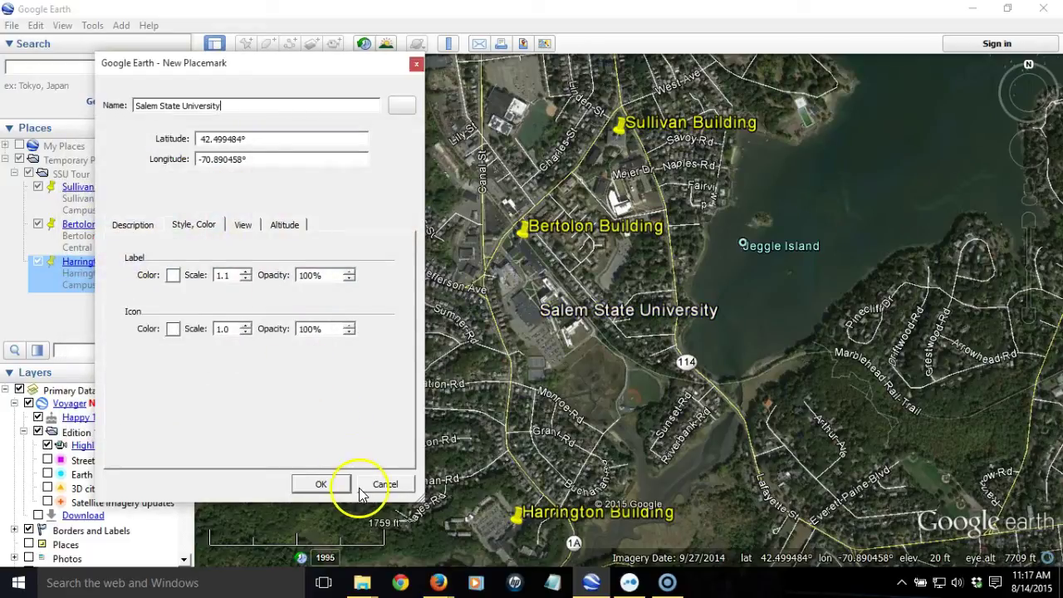
pyautogui.click(324, 484)
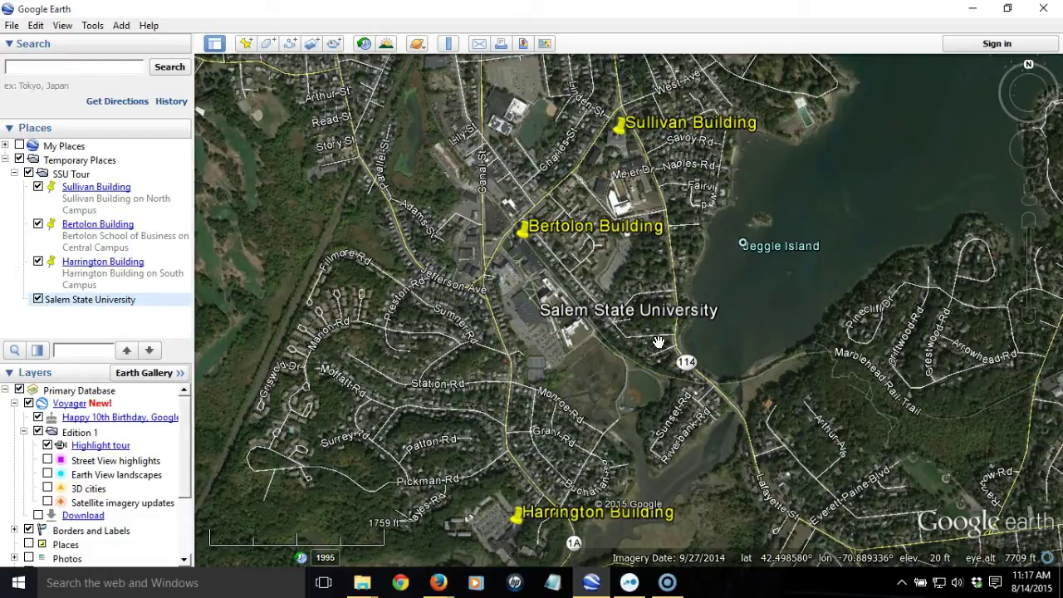
pyautogui.rightClick(123, 302)
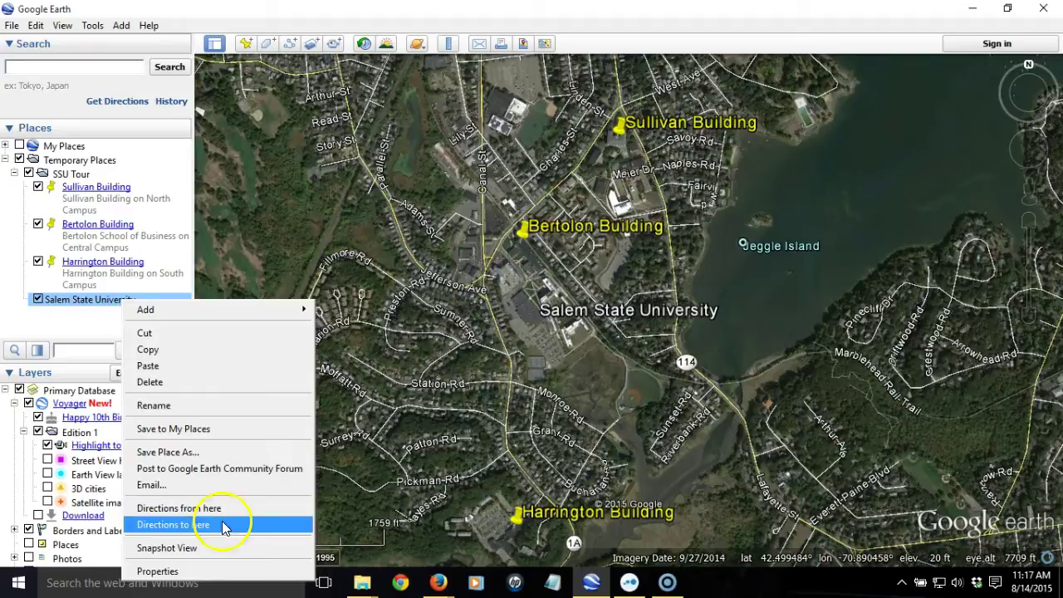
pyautogui.click(222, 548)
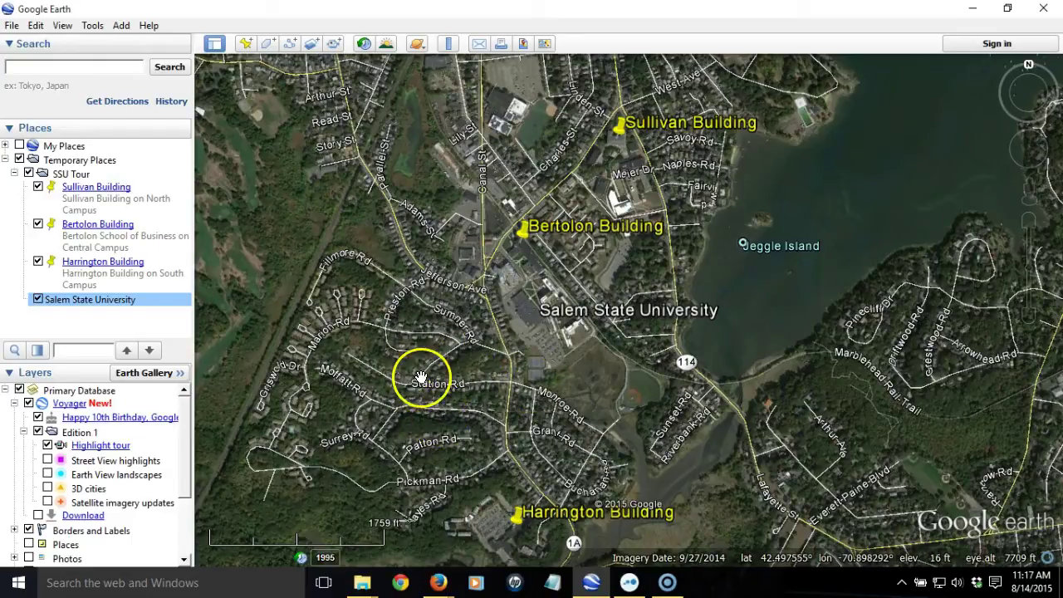
# Step: In the touring options, set Time Between Features to 2.00 seconds for tours created from a folder
pyautogui.click(92, 25)
pyautogui.click(131, 116)
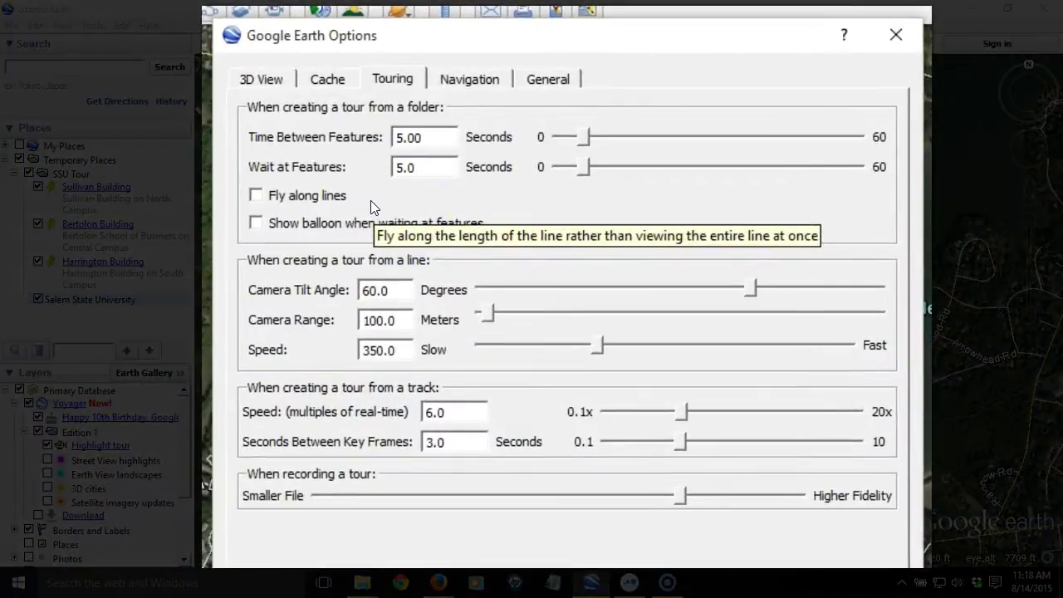
pyautogui.click(499, 197)
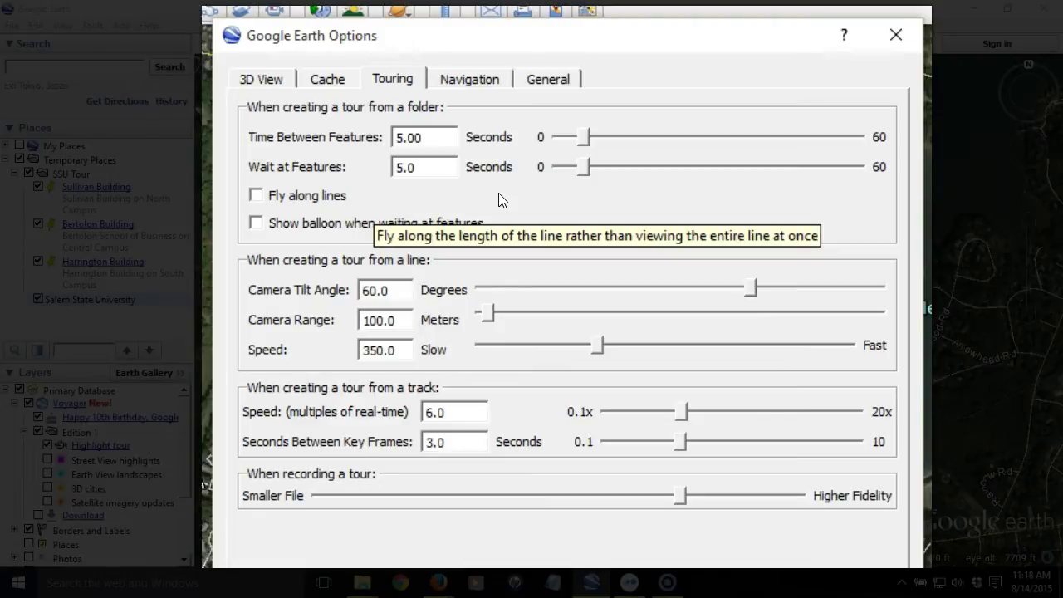
pyautogui.click(426, 137)
pyautogui.click(448, 154)
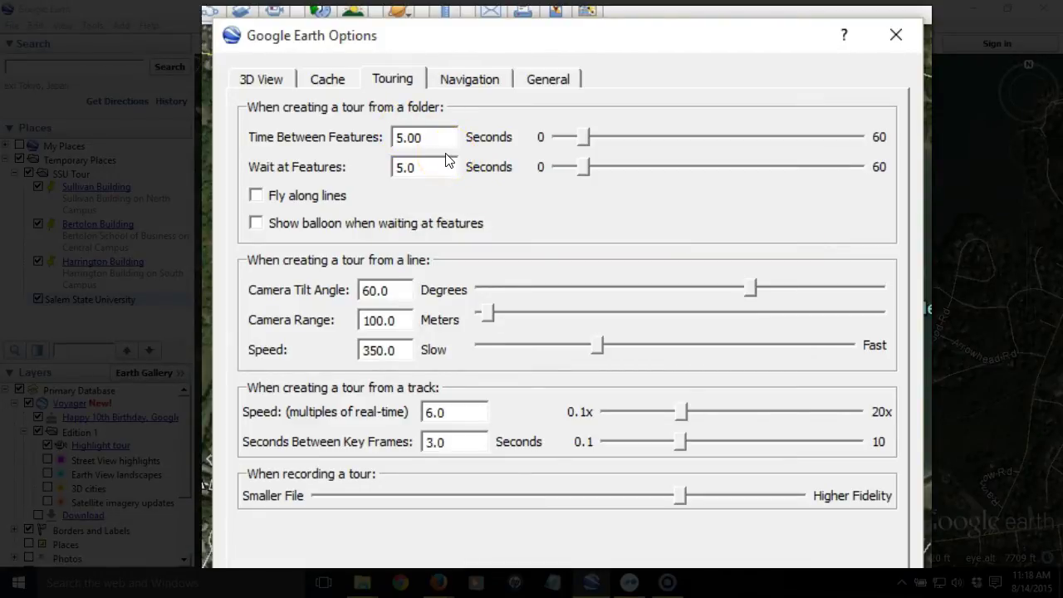
pyautogui.click(395, 138)
pyautogui.moveTo(395, 138); pyautogui.dragTo(403, 138)
pyautogui.click(436, 156)
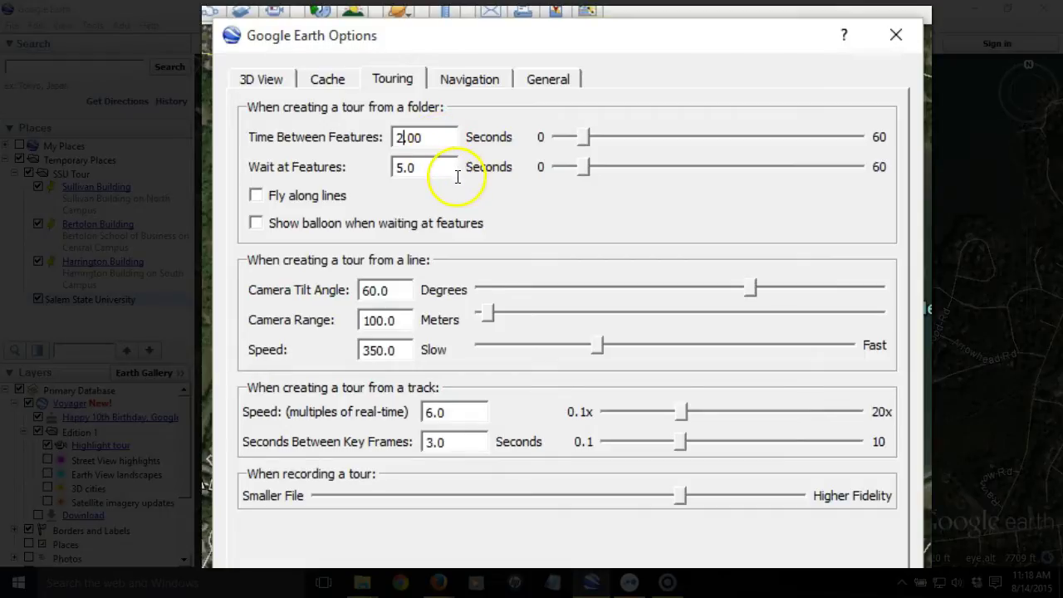
# Step: Set Wait at Features to 2.0 seconds and enable showing the balloon when waiting at features
pyautogui.click(398, 168)
pyautogui.write('2')
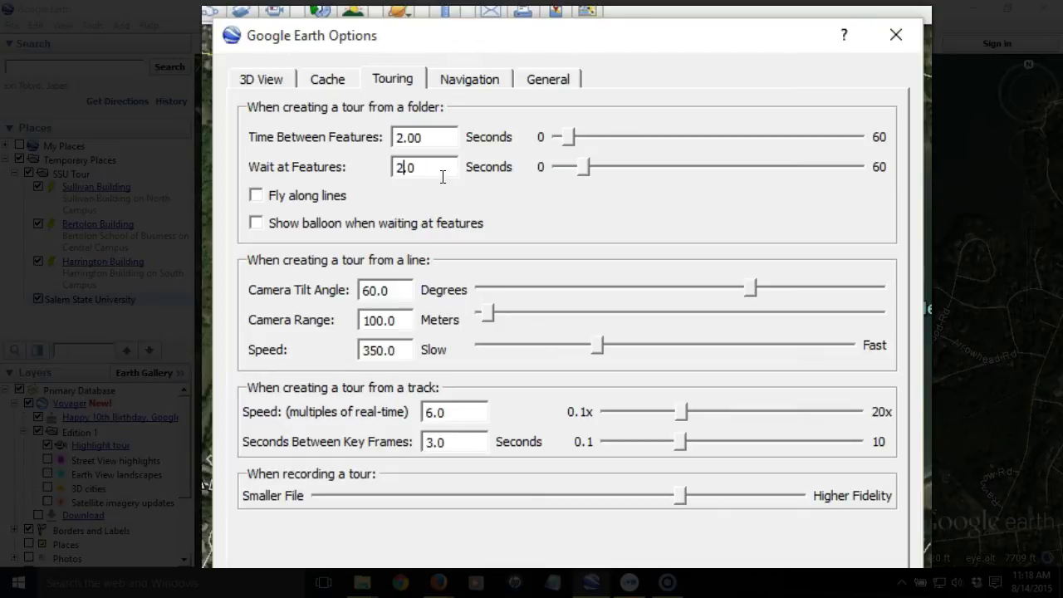
pyautogui.click(256, 226)
pyautogui.click(256, 226)
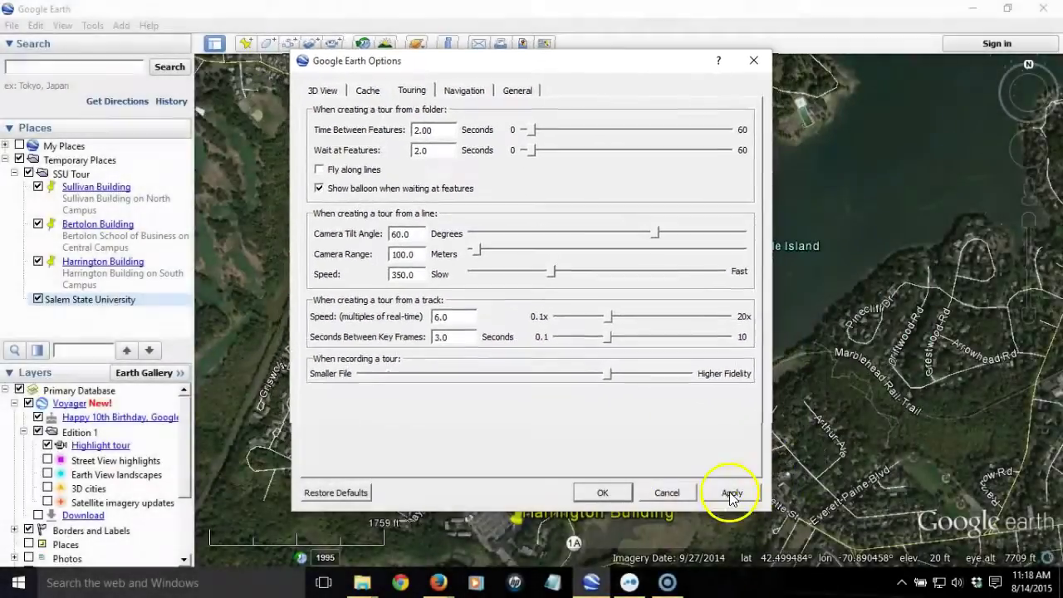
# Step: Apply the touring options and play the tour generated from the SSU Tour folder
pyautogui.click(729, 493)
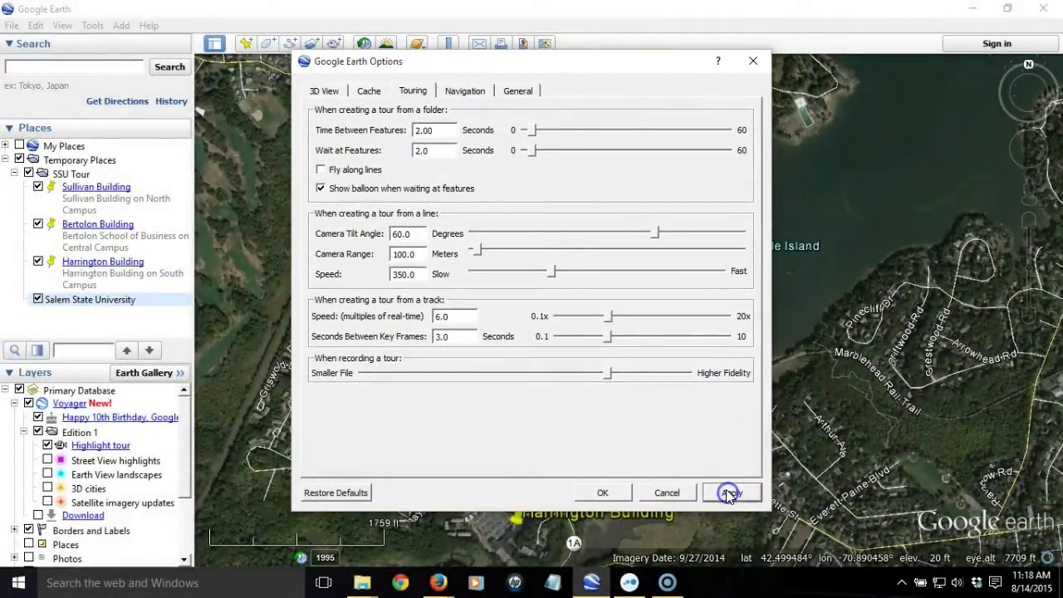
pyautogui.click(602, 492)
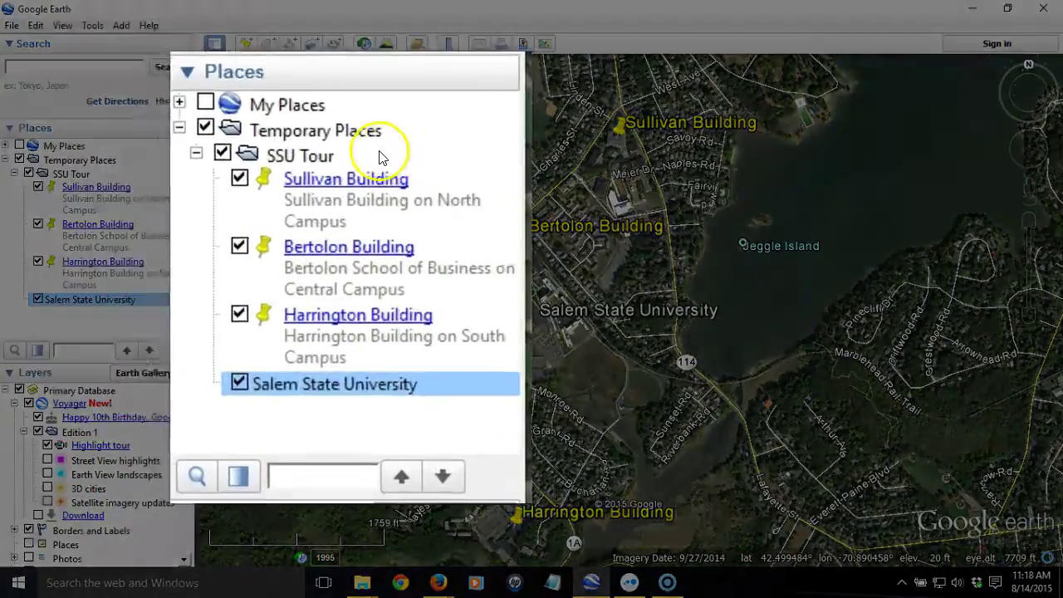
pyautogui.click(85, 175)
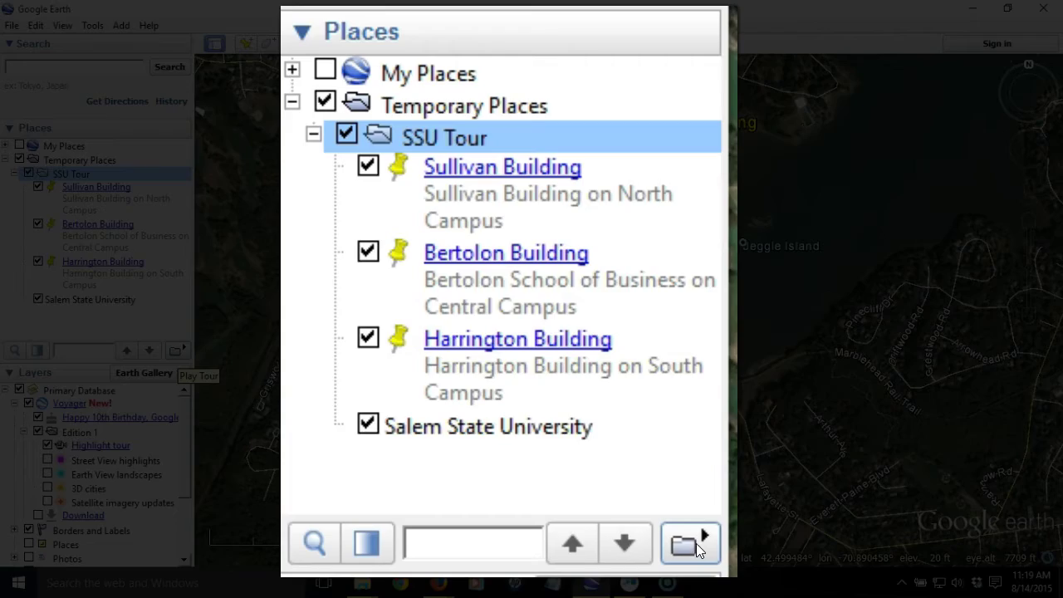
pyautogui.click(177, 350)
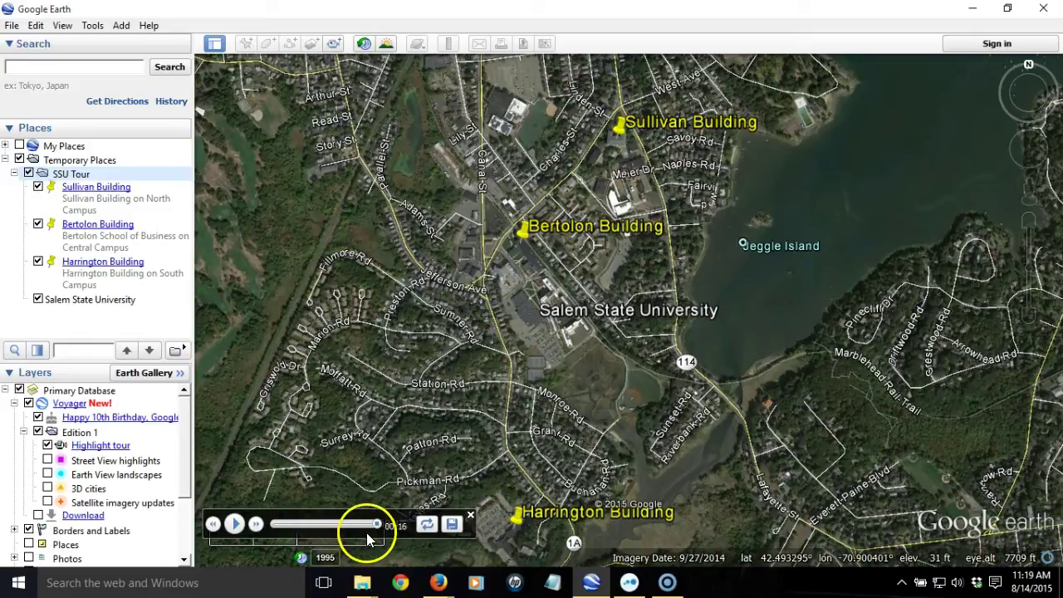
# Step: Save the played tour as SSU Tour with the description "This is a tour of Salem State University"
pyautogui.click(453, 525)
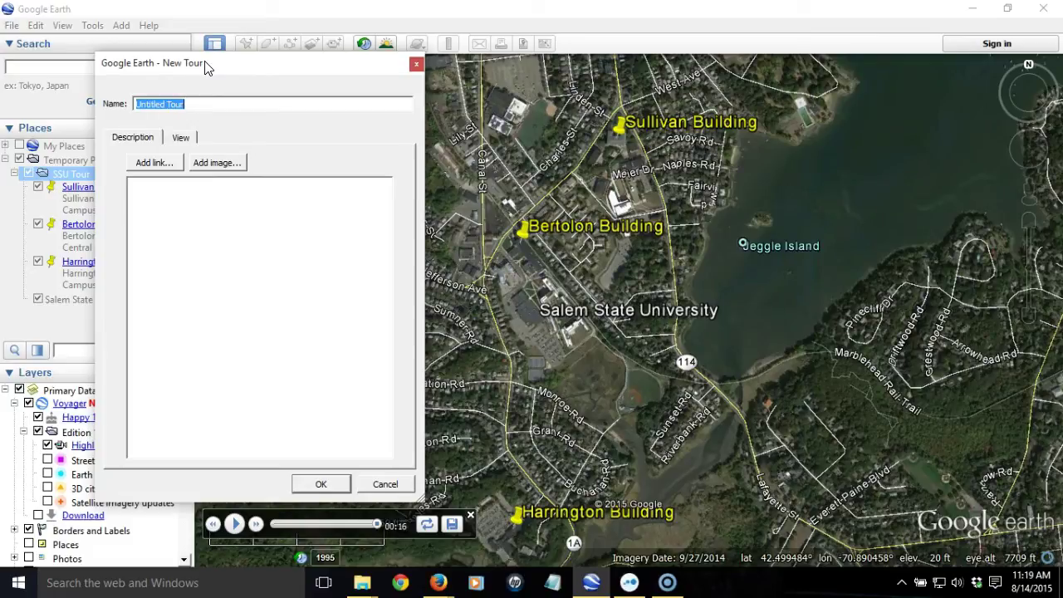
pyautogui.write('SSU Tour')
pyautogui.click(282, 241)
pyautogui.write('This is a tour of')
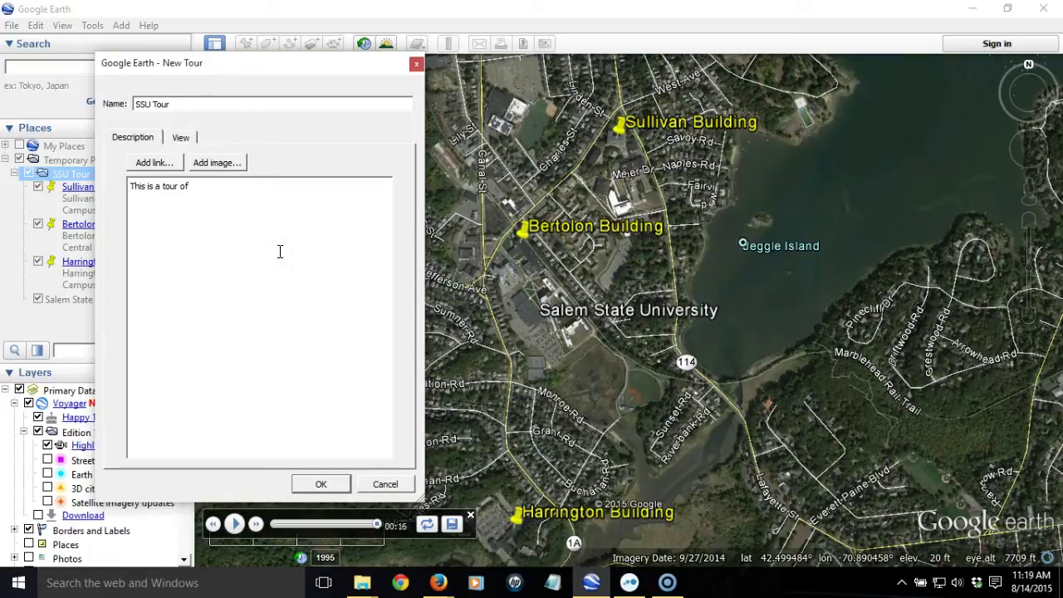
pyautogui.write(' Salem State University')
pyautogui.click(331, 480)
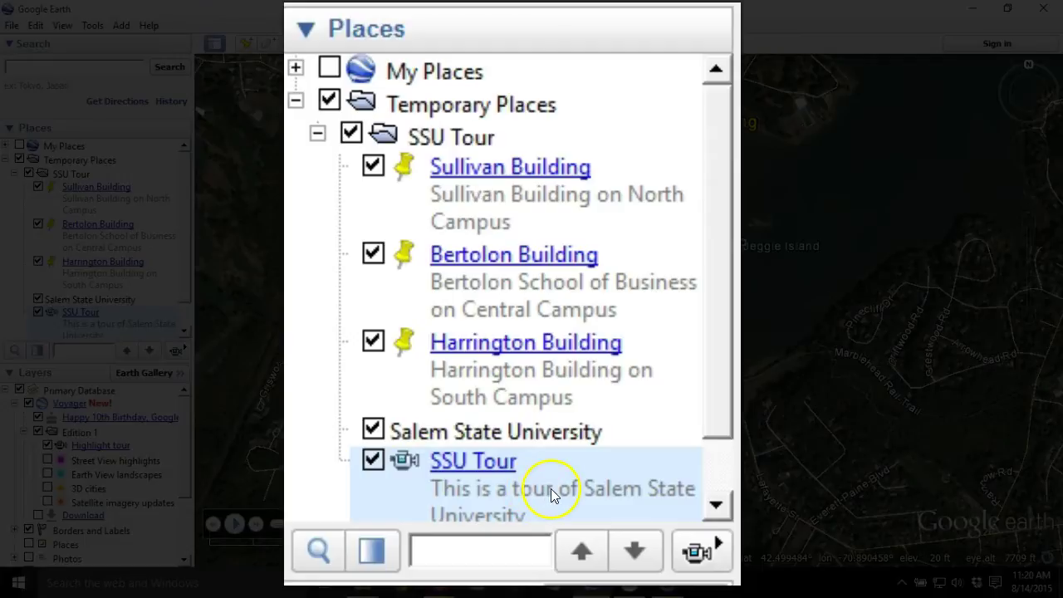
# Step: Move the saved SSU Tour above the Sullivan Building in its folder and snapshot the current campus overview as its view
pyautogui.moveTo(550, 488); pyautogui.dragTo(589, 147)
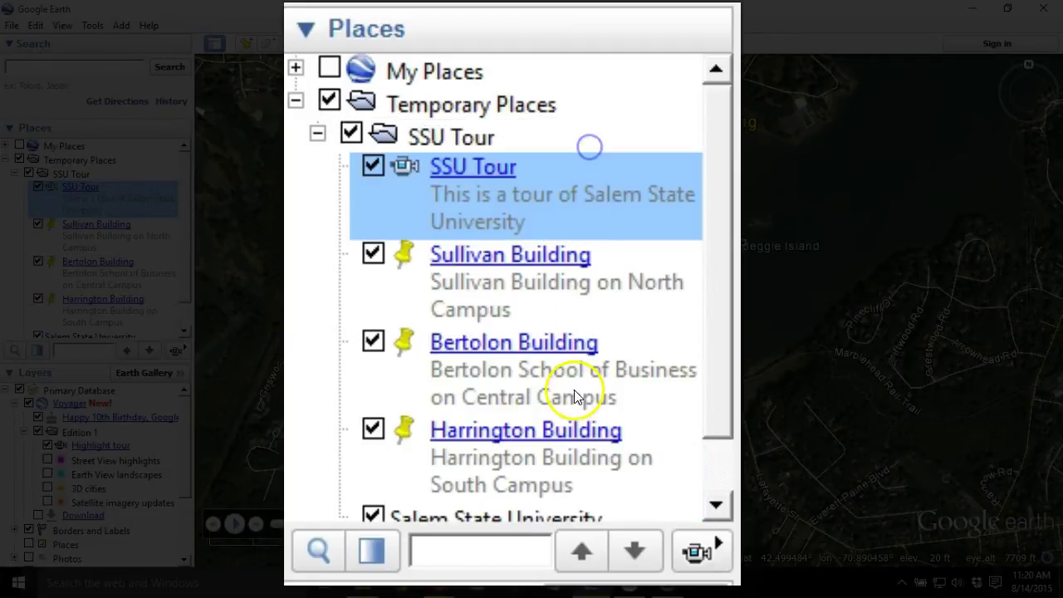
pyautogui.click(588, 184)
pyautogui.rightClick(588, 185)
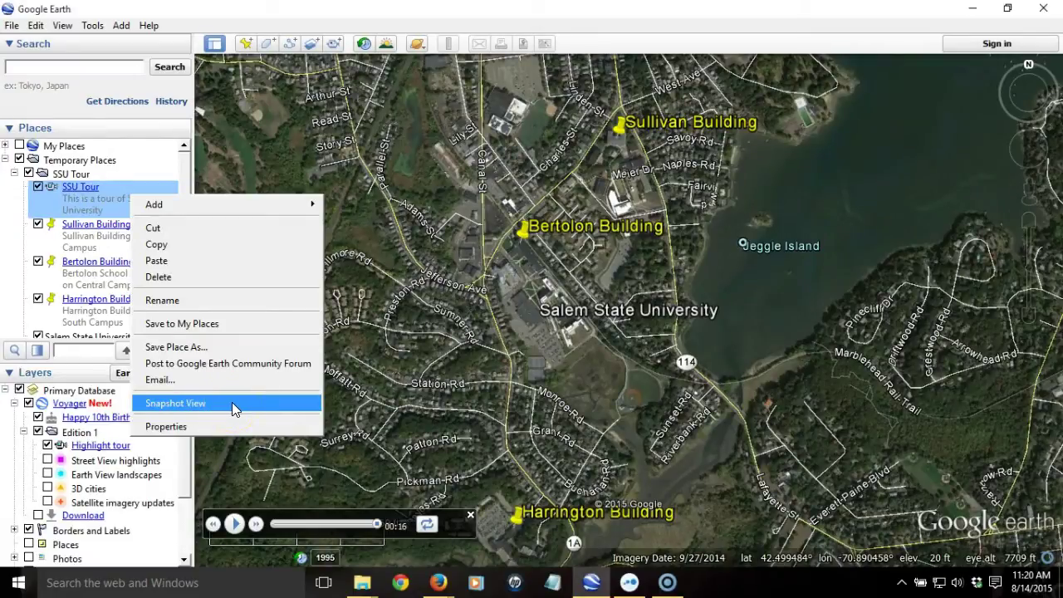
pyautogui.click(232, 402)
pyautogui.click(111, 194)
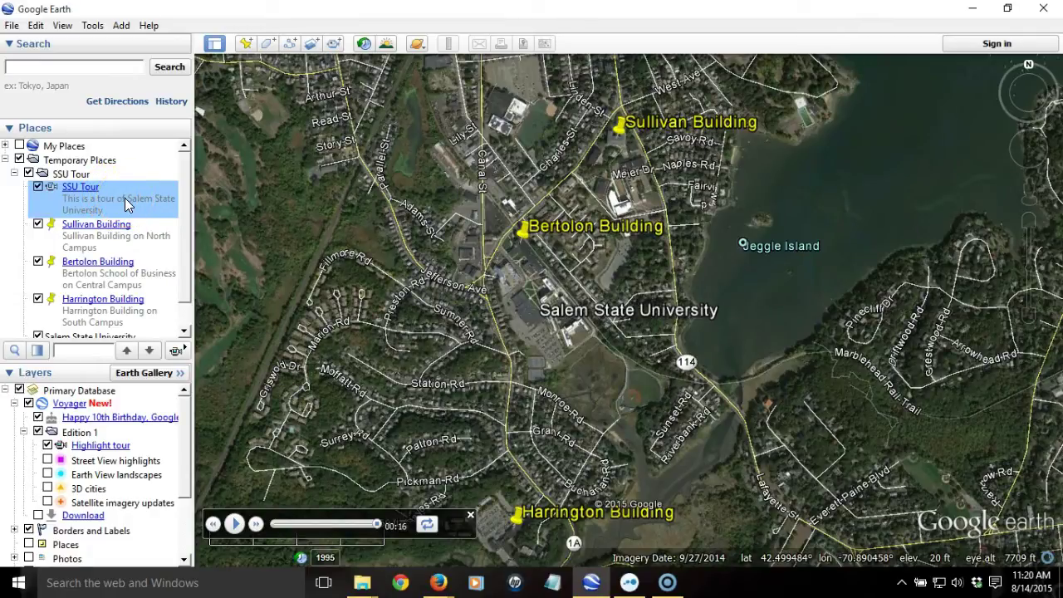
pyautogui.click(155, 204)
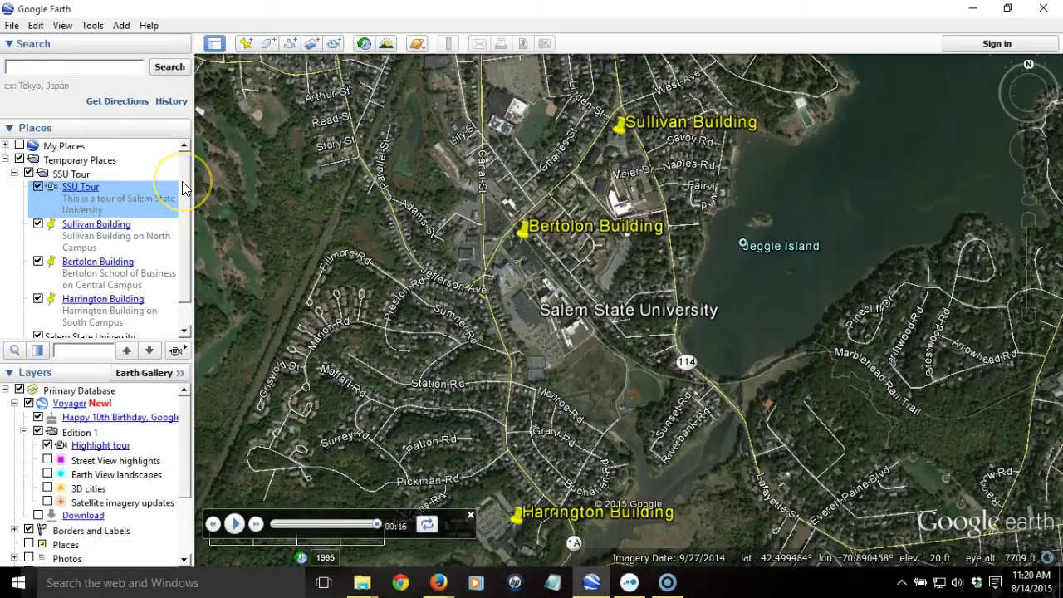
pyautogui.click(184, 171)
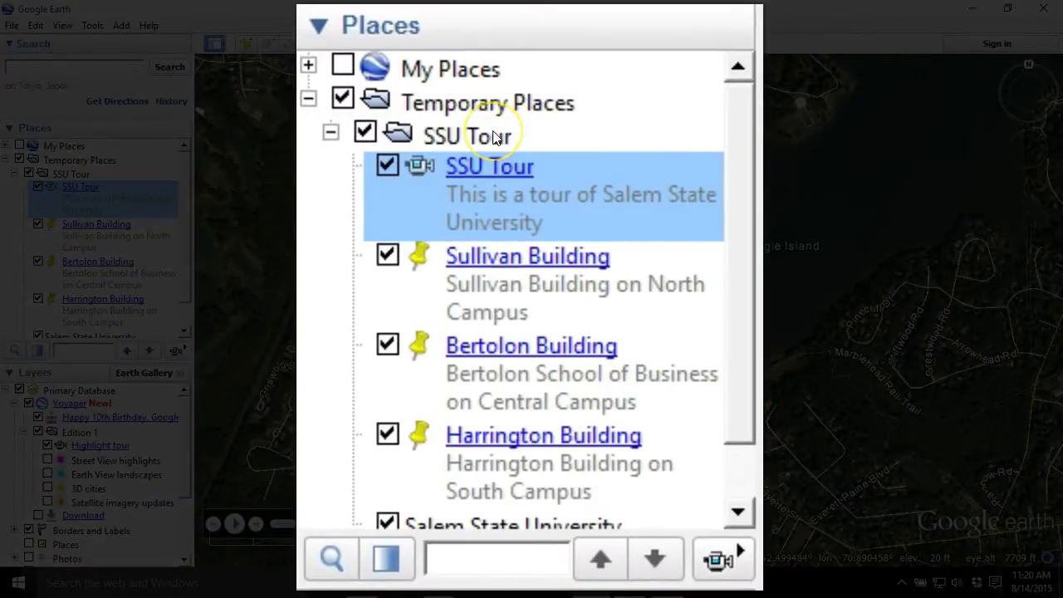
# Step: Save the whole SSU Tour folder, including the tour and all placemarks, to the Desktop as SSU Tour.kmz
pyautogui.click(498, 139)
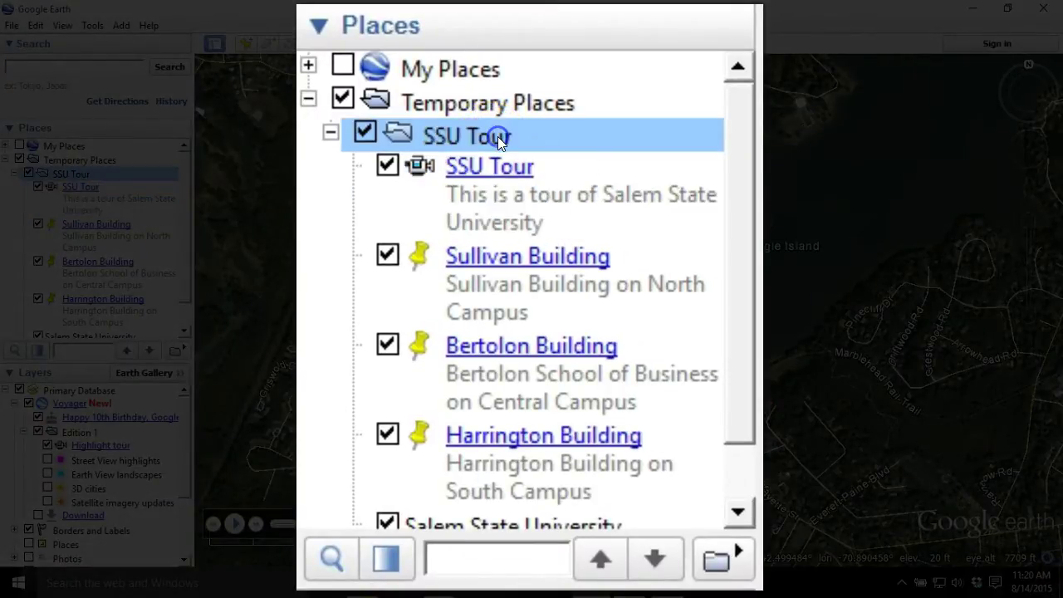
pyautogui.click(453, 135)
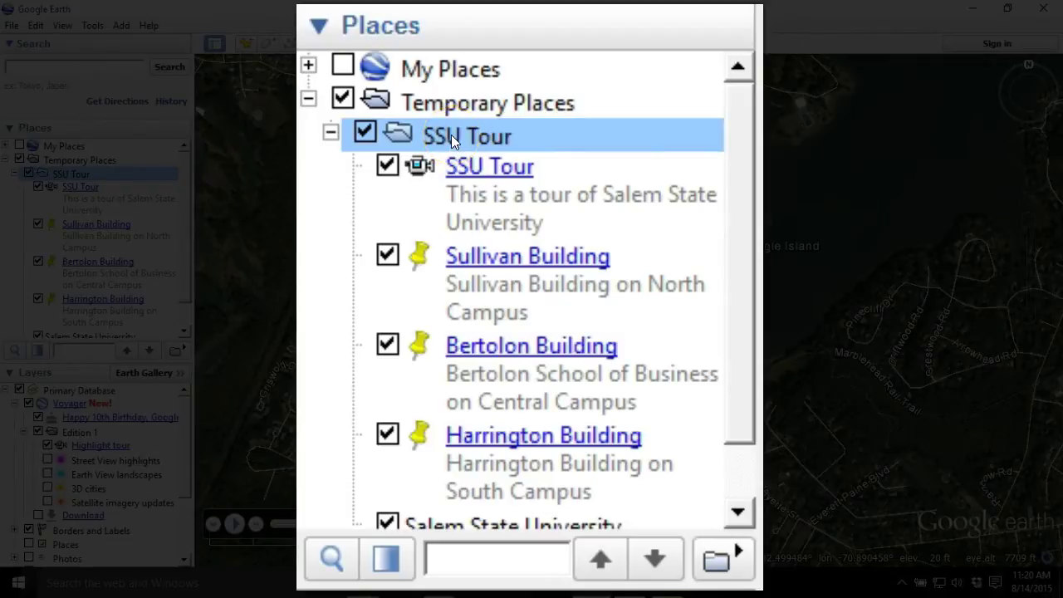
pyautogui.moveTo(731, 135); pyautogui.dragTo(744, 214)
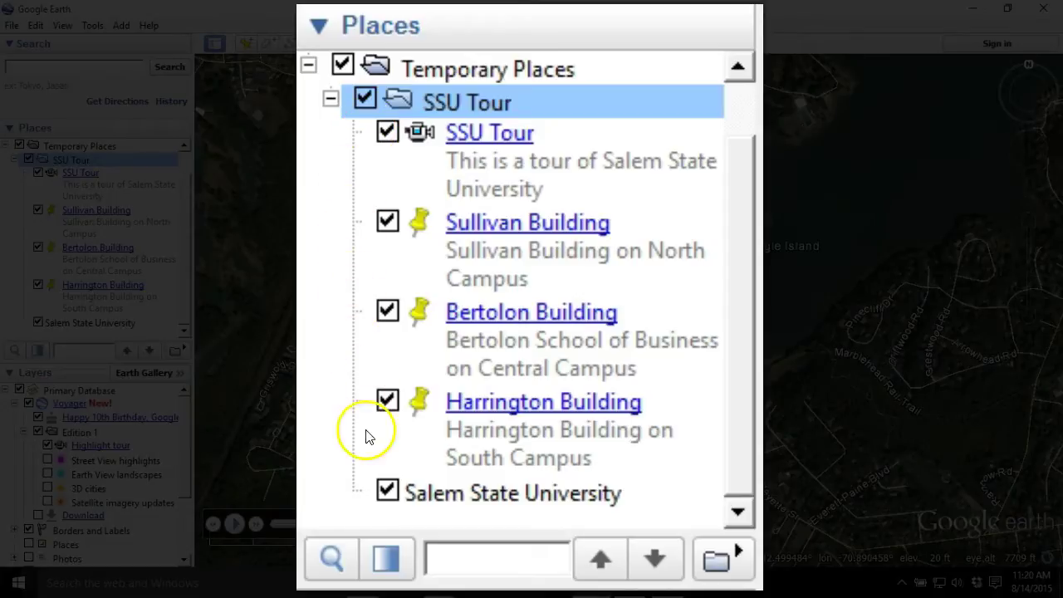
pyautogui.scroll(1, 739, 166)
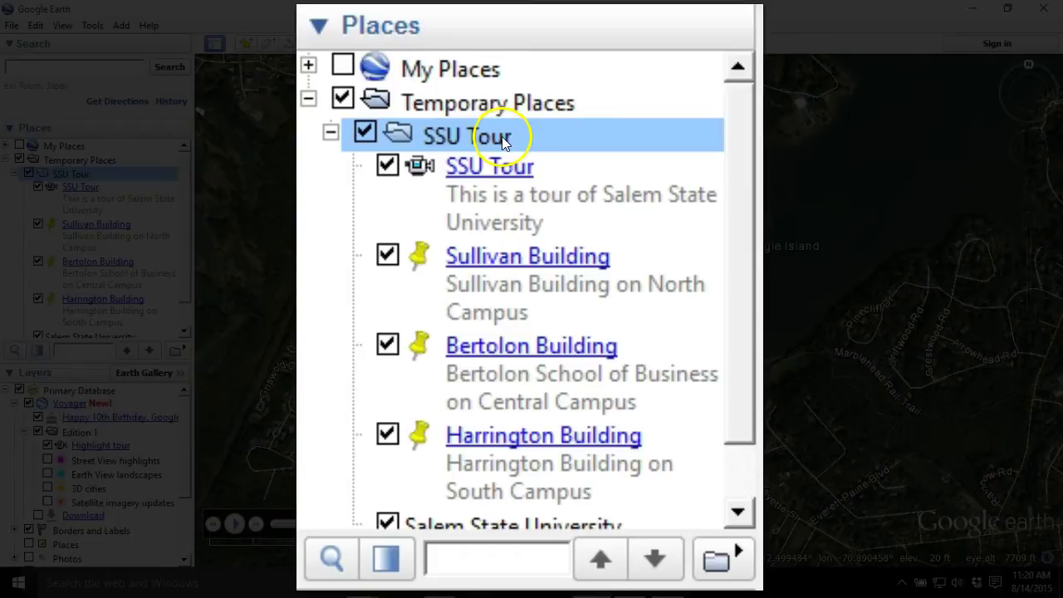
pyautogui.click(564, 143)
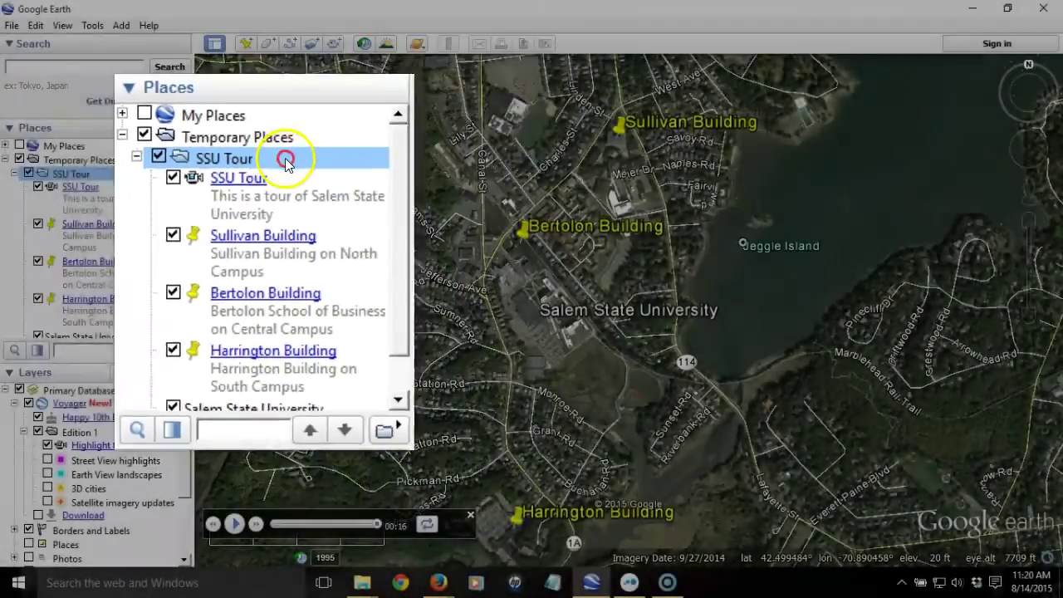
pyautogui.rightClick(112, 175)
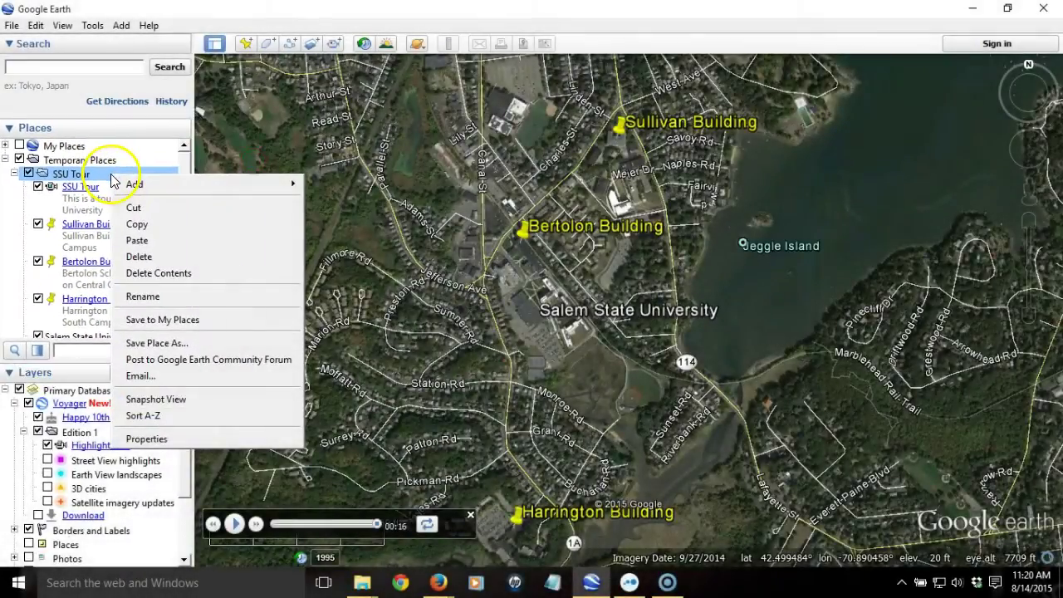
pyautogui.click(192, 343)
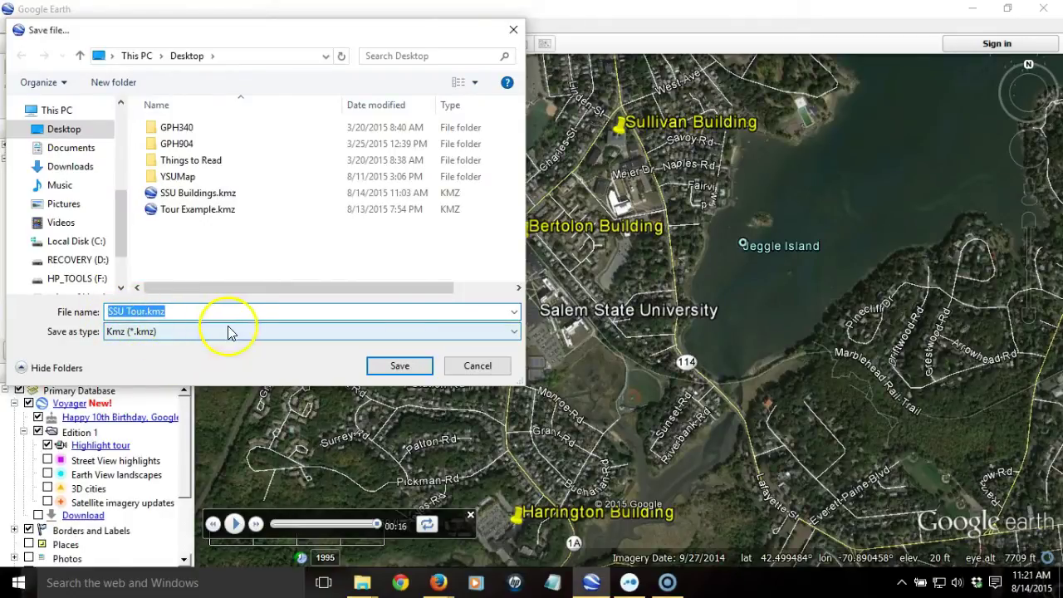
pyautogui.click(399, 365)
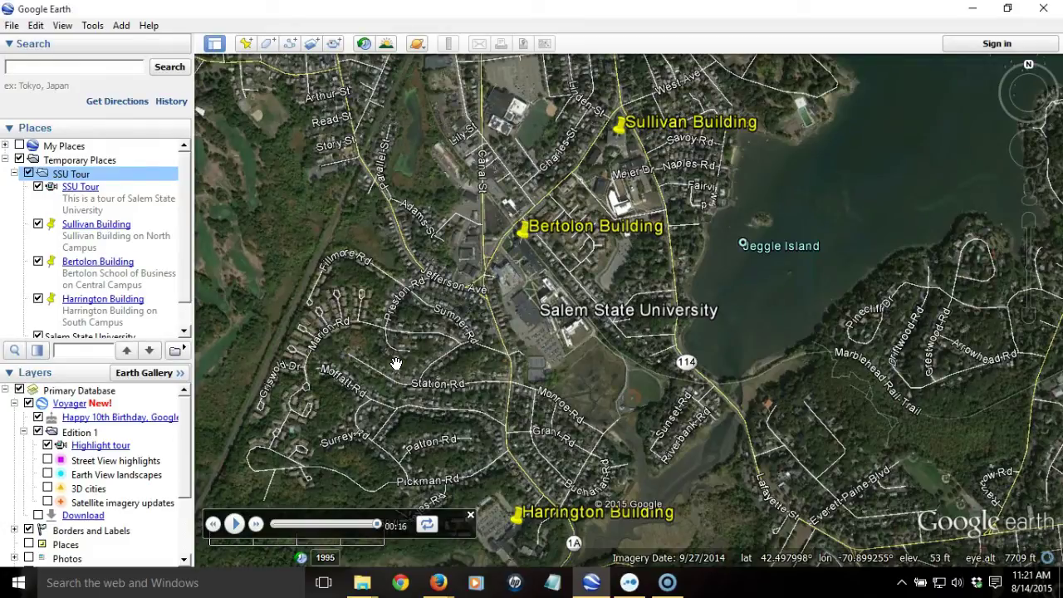
# Step: Place the SSU Tour.kmz file beside Tour Example.kmz on the desktop and return to Google Earth
pyautogui.click(609, 284)
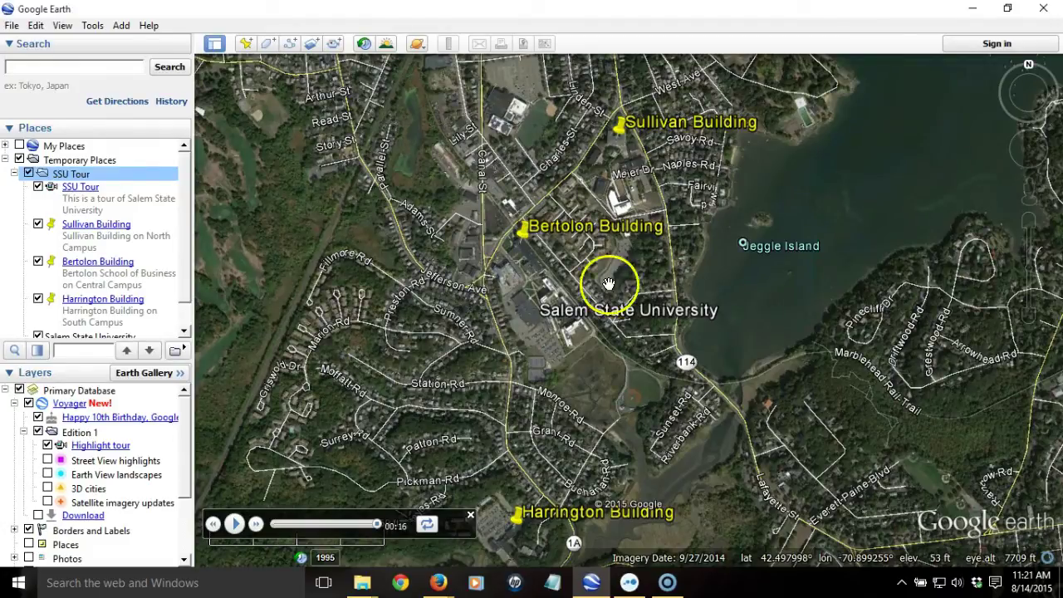
pyautogui.click(972, 8)
pyautogui.click(143, 279)
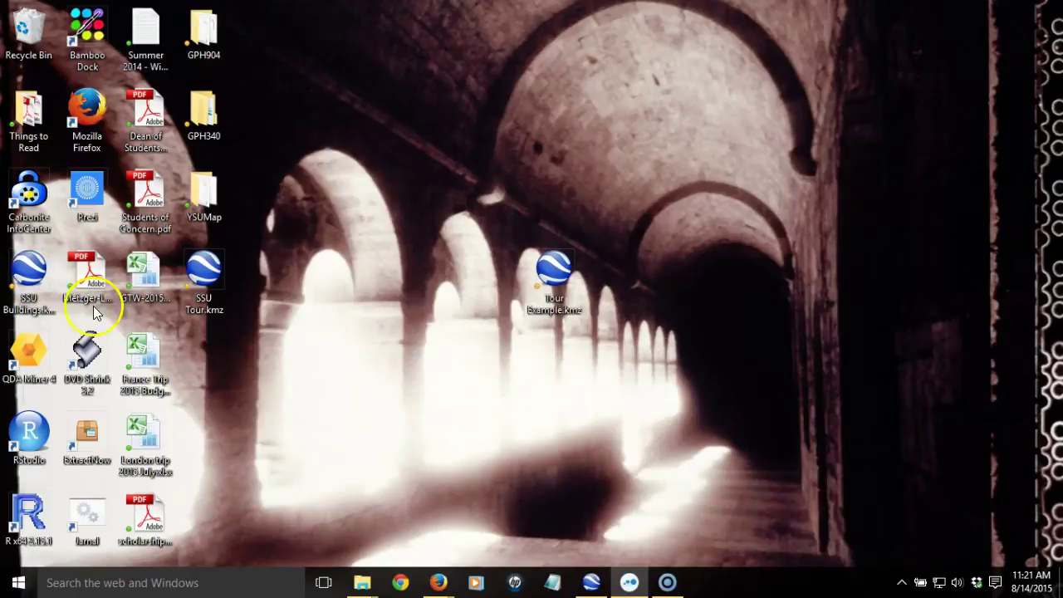
pyautogui.moveTo(202, 274); pyautogui.dragTo(488, 281)
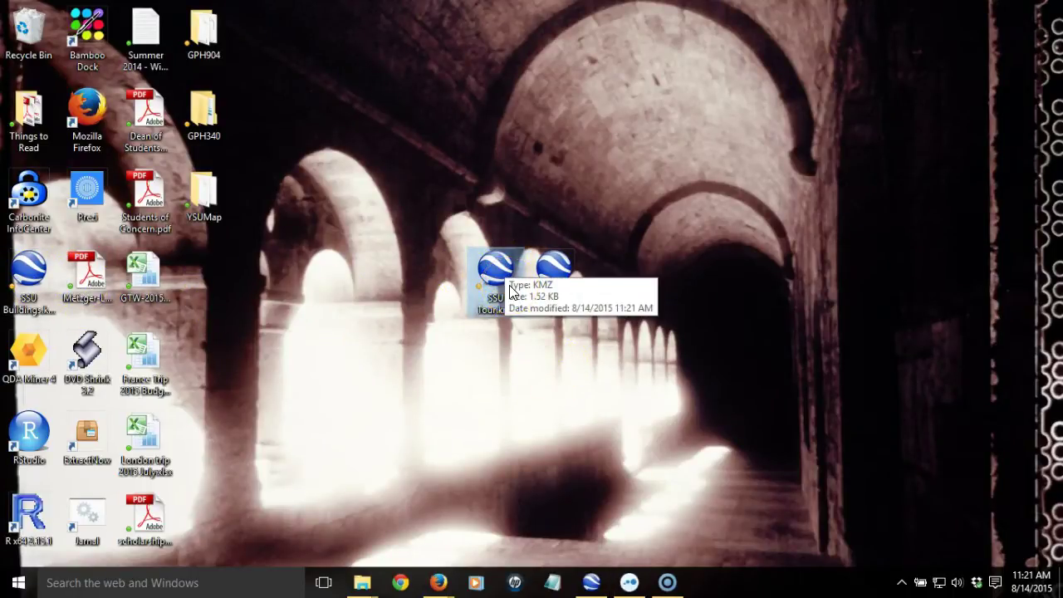
pyautogui.click(507, 317)
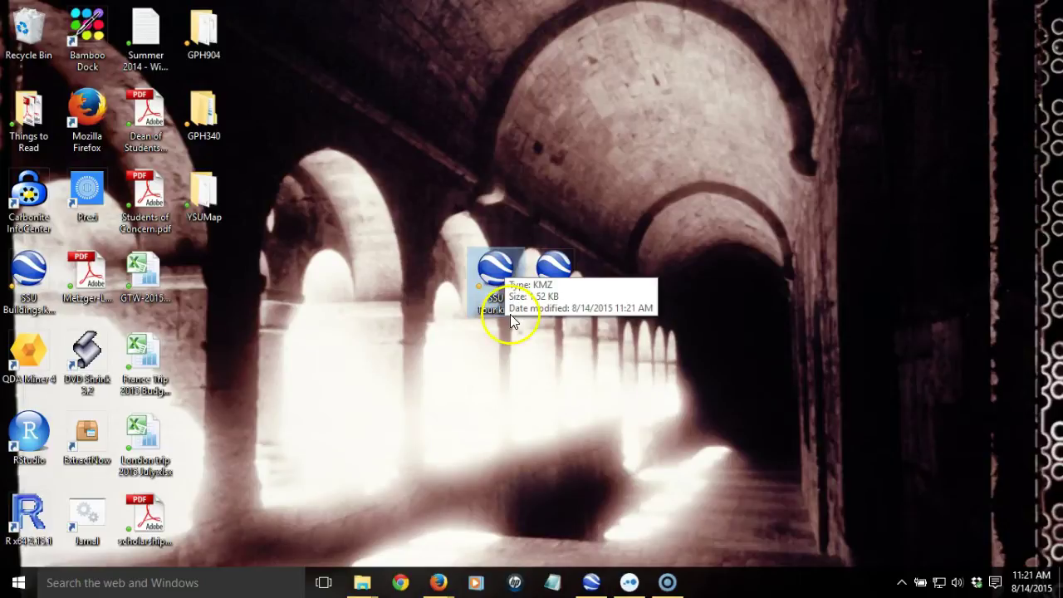
pyautogui.moveTo(438, 585)
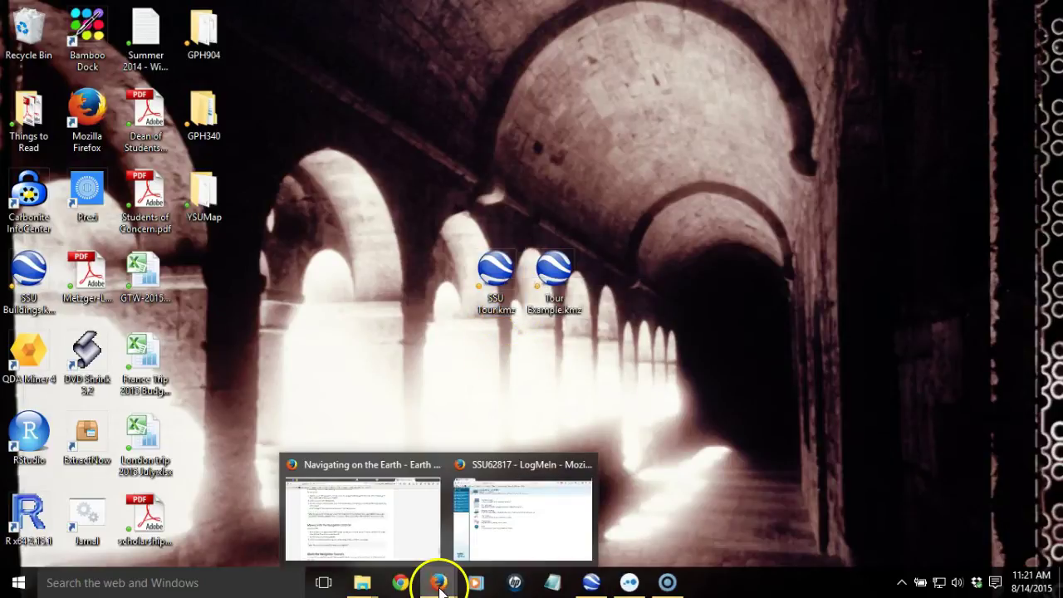
pyautogui.click(589, 582)
pyautogui.click(553, 393)
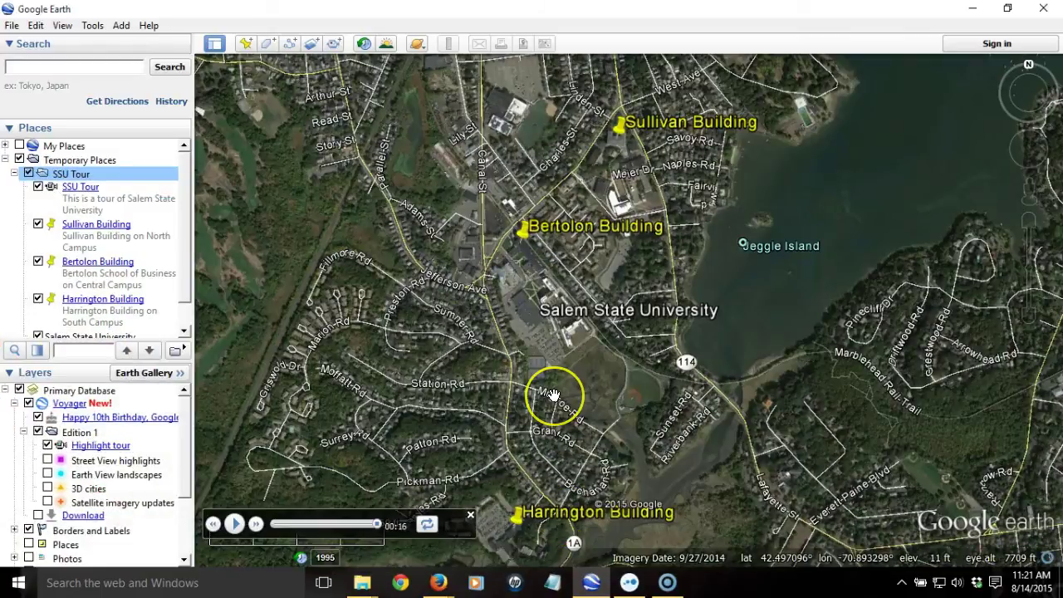